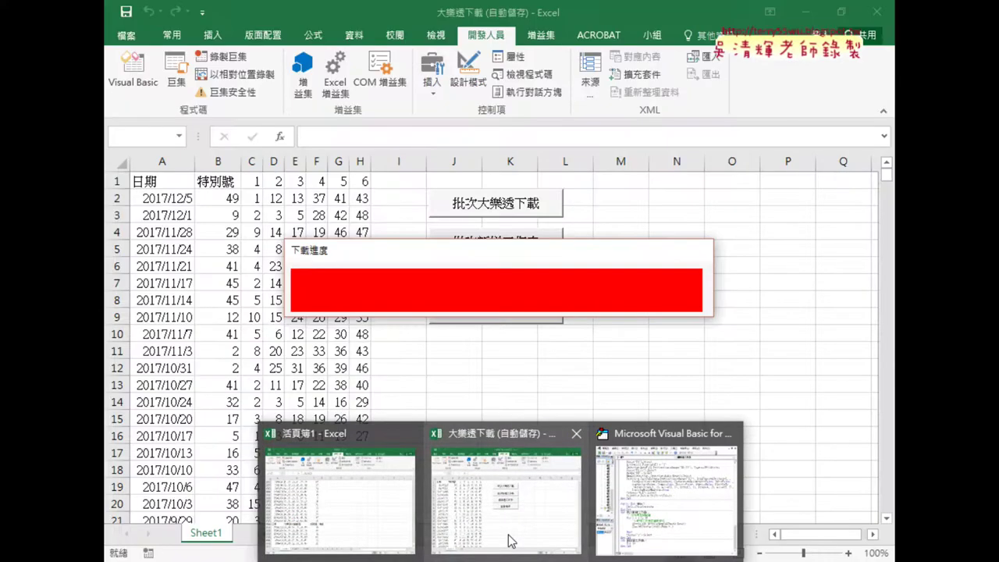
Bring 活頁簿1 forward, widen the sheet tabs to show sheets 1–16, then return to the VBA editor
left_click(347, 531)
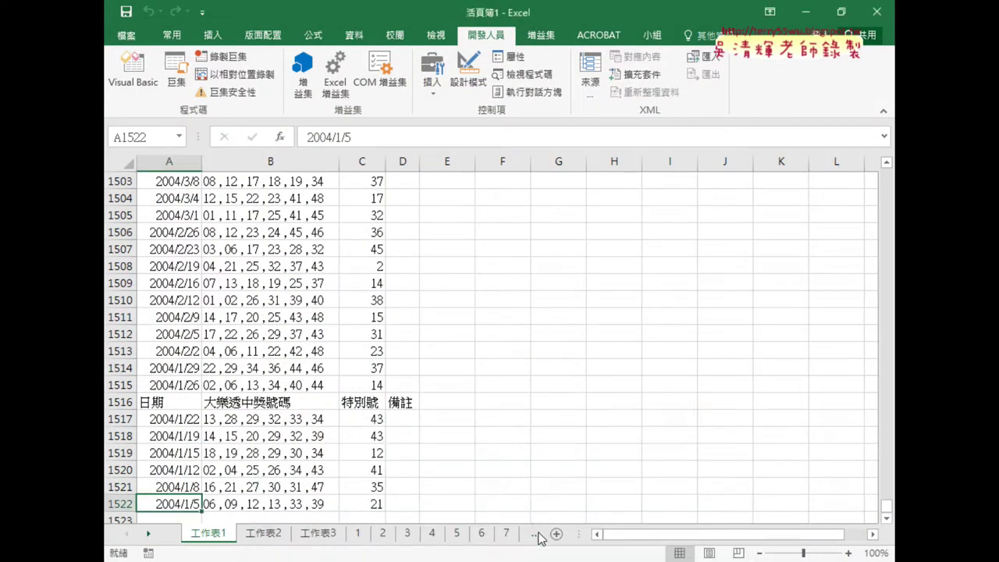
left_click_drag(578, 533, 685, 533)
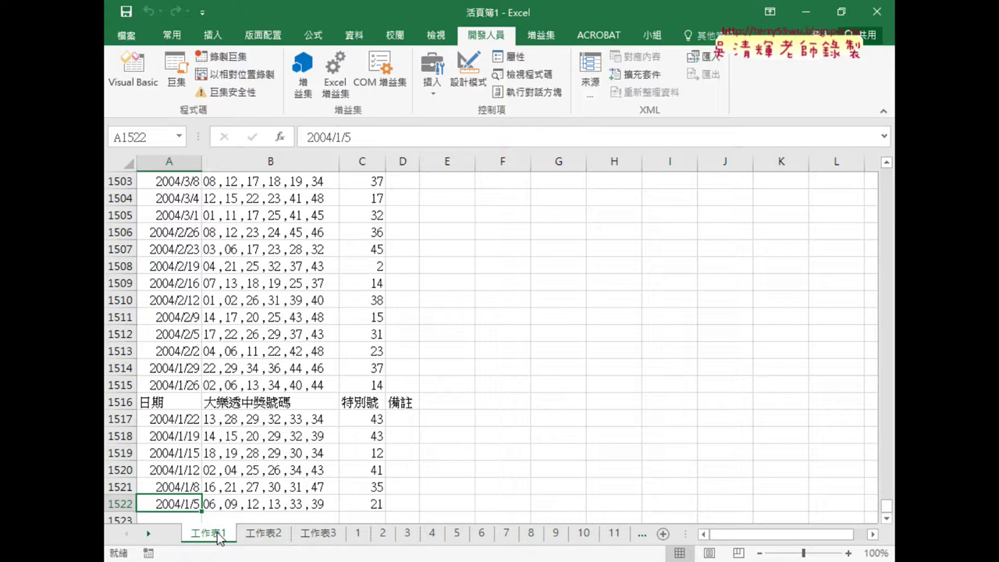
left_click_drag(690, 533, 862, 531)
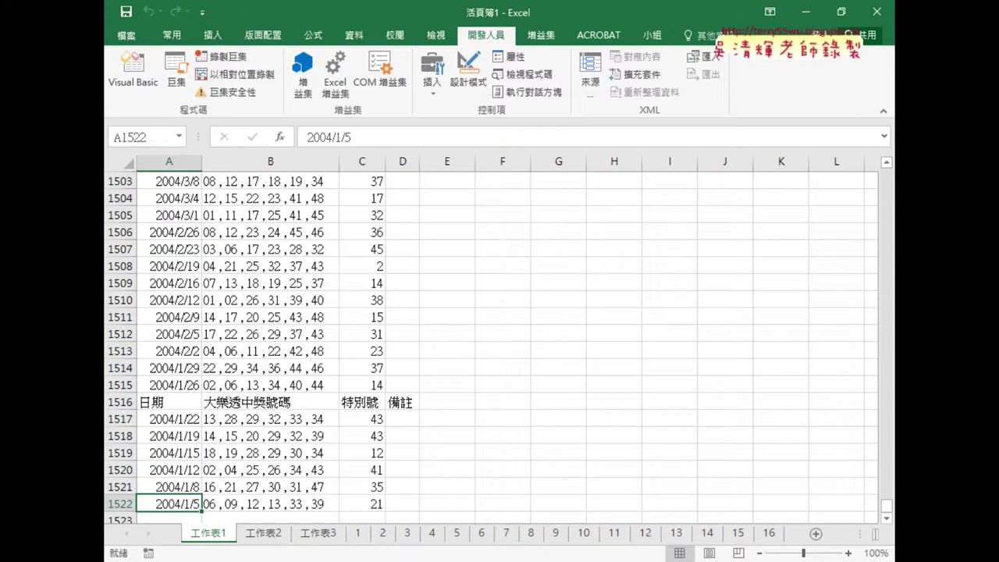
left_click(644, 559)
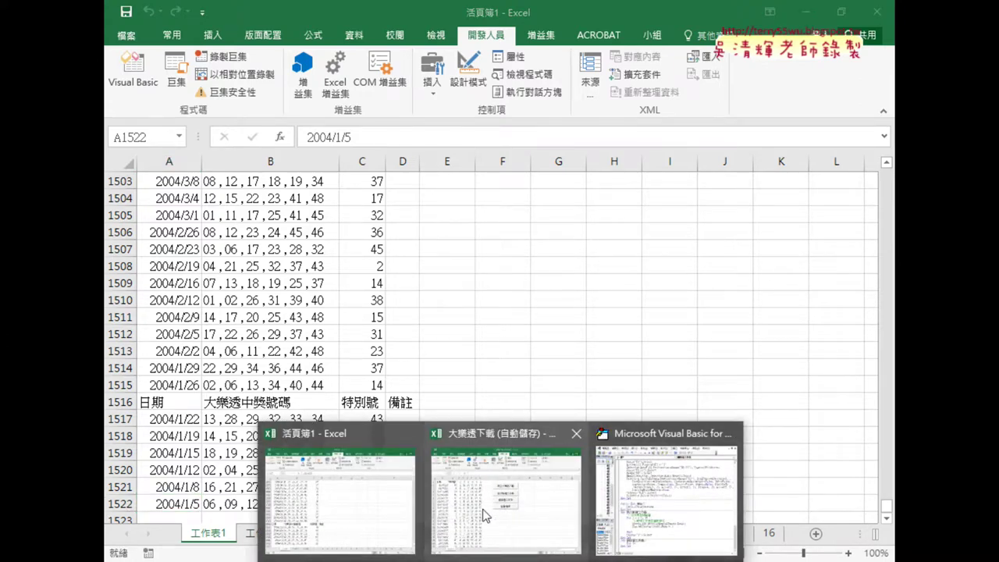
left_click(611, 511)
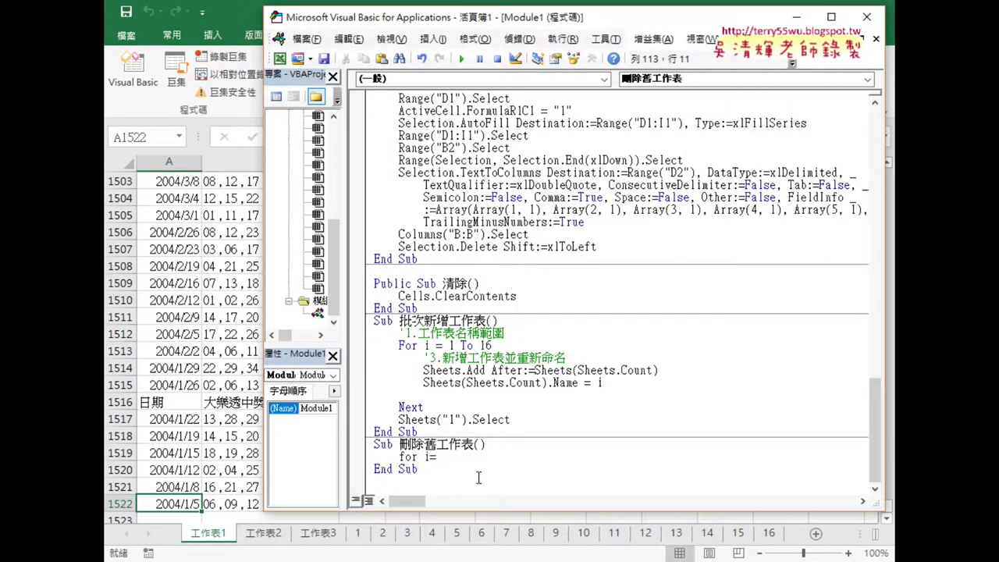
Write the loop header 'For i = Sheets.Count To 2' in the 刪除舊工作表 macro
type("sheets")
type(".")
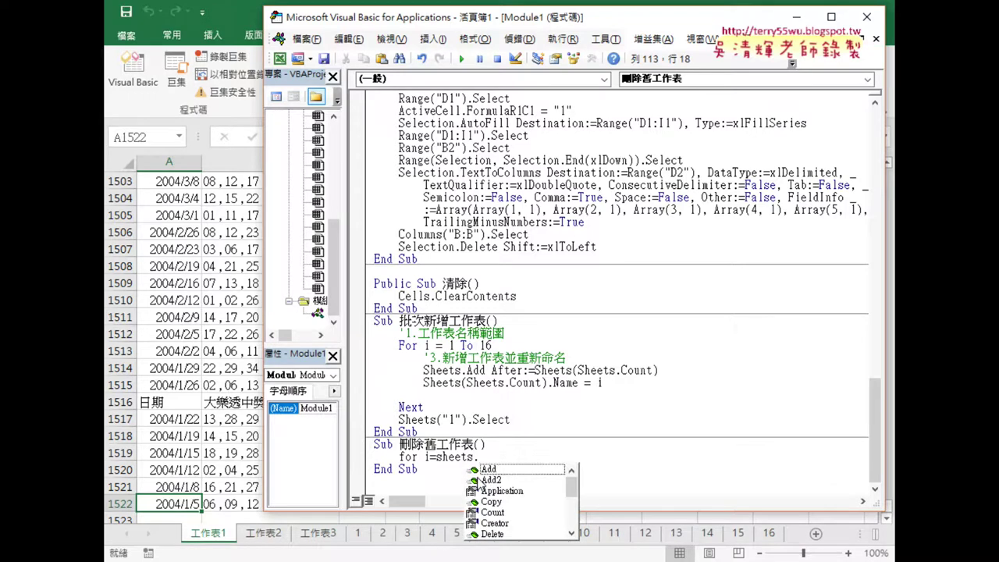
left_click(513, 515)
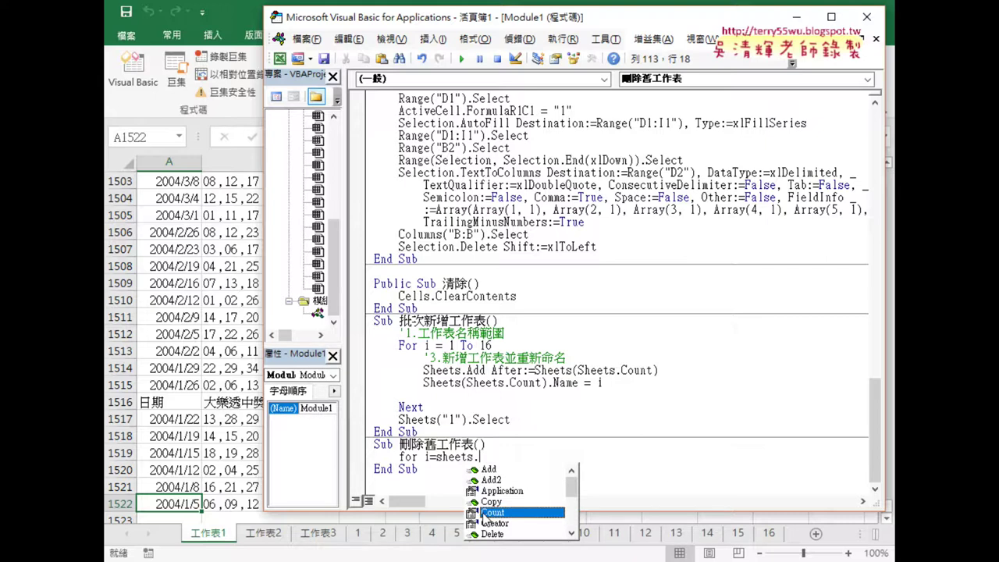
double_click(484, 516)
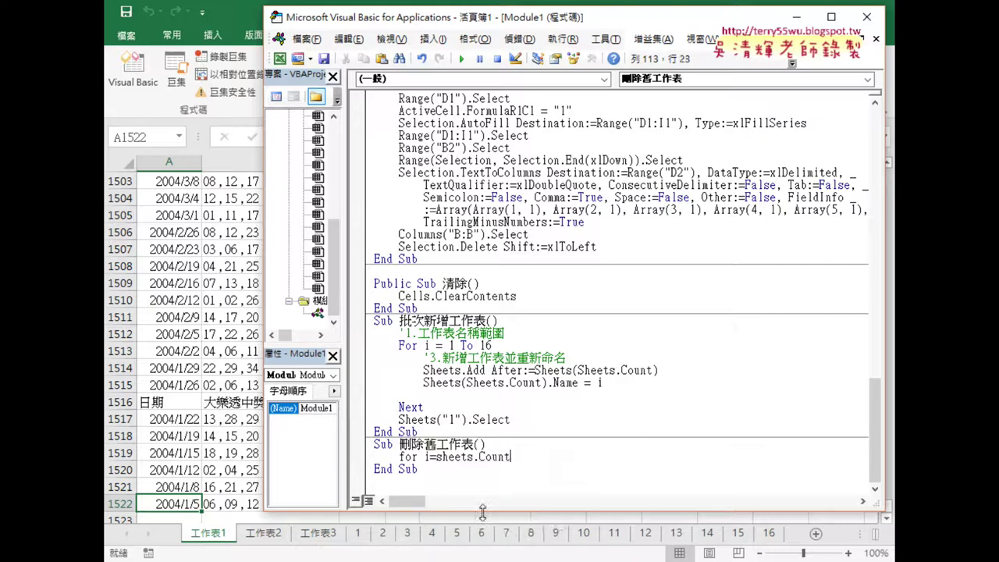
left_click_drag(511, 458, 480, 458)
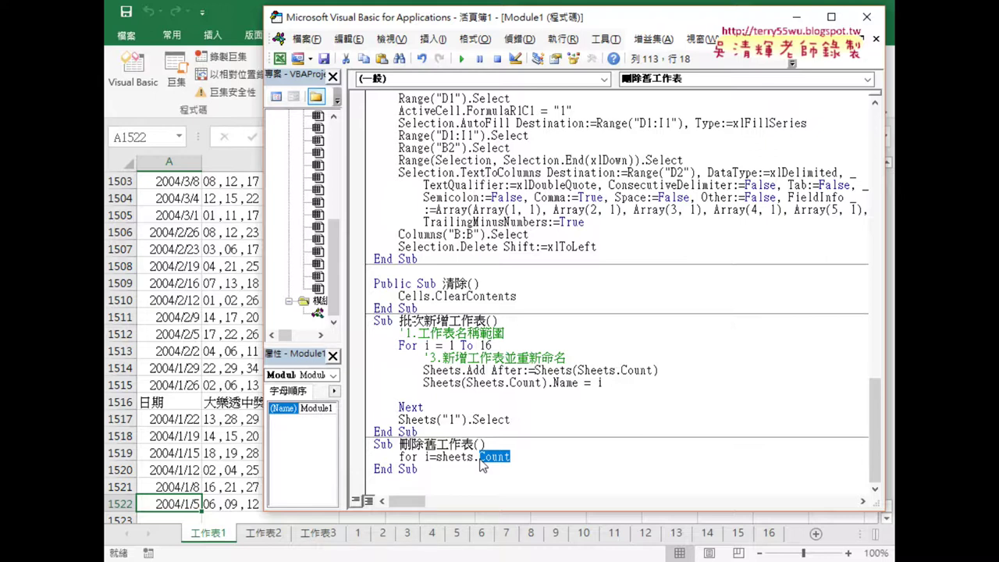
left_click(522, 457)
type("to ")
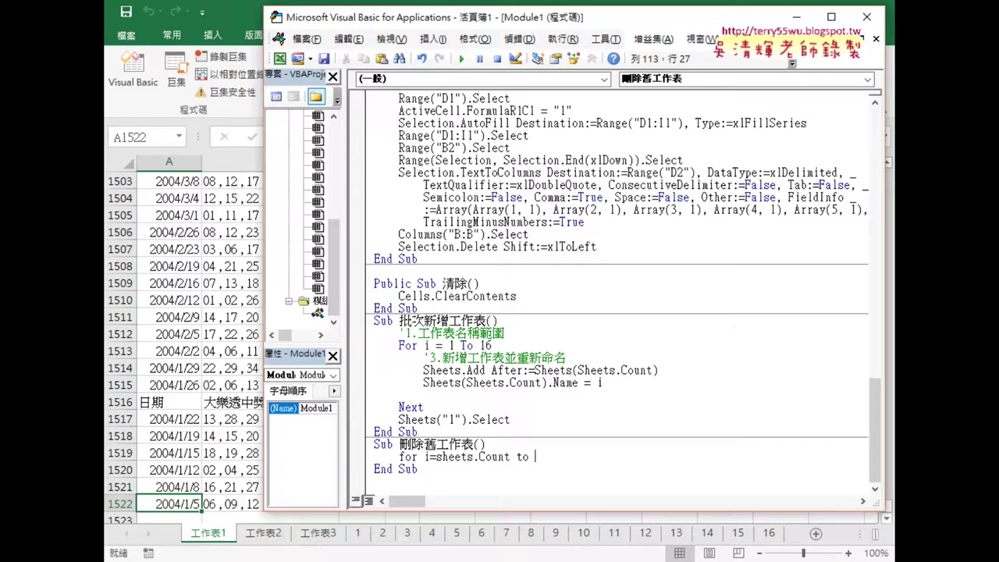
type("2")
key("Return")
key("Return")
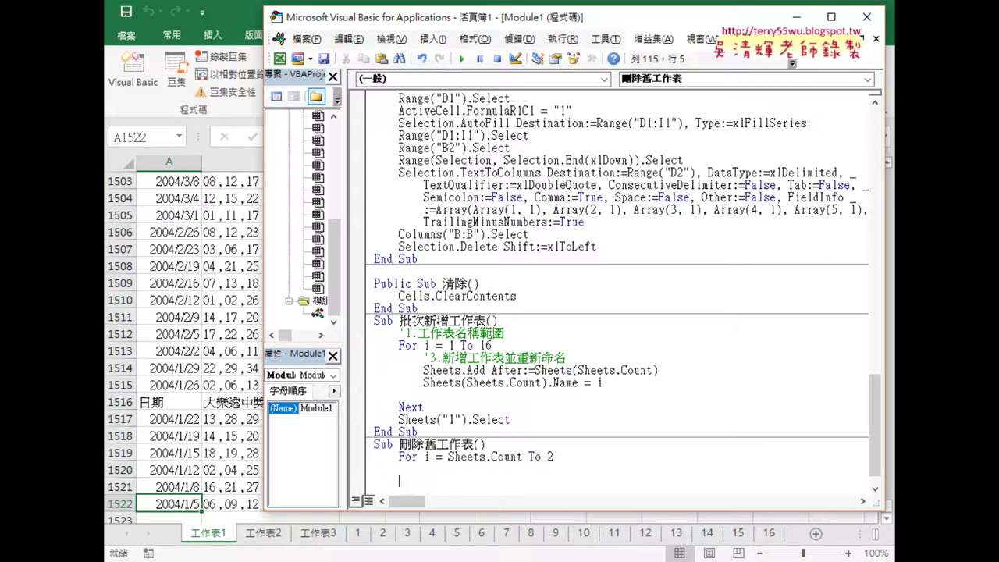
Close the loop with Next and append 'Step -1' to the For line
type("next")
key("Up")
left_click(595, 460)
type("step -1")
left_click_drag(604, 458, 561, 459)
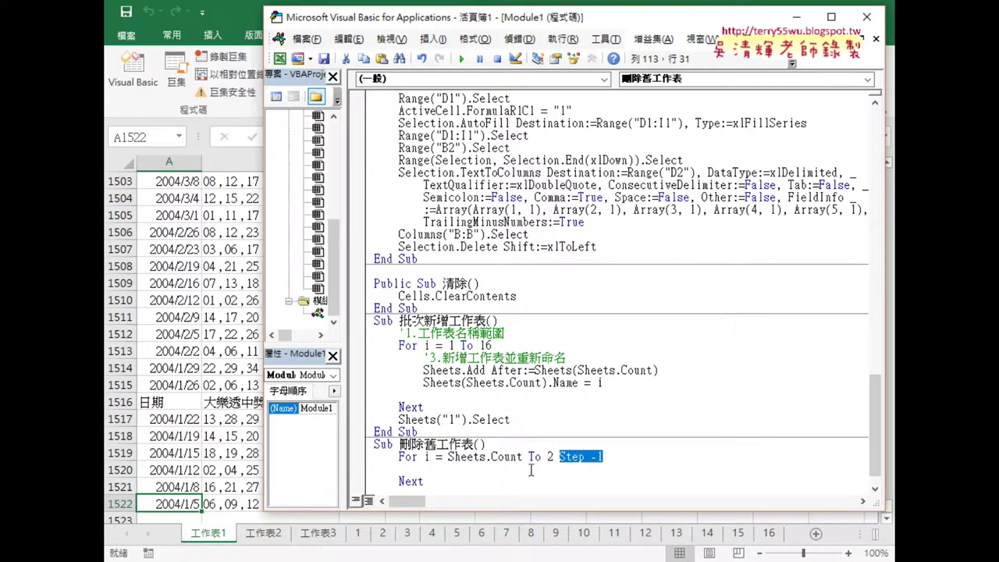
Add the statement 'Sheets(i).Delete' as the indented loop body
left_click(531, 471)
key("Tab")
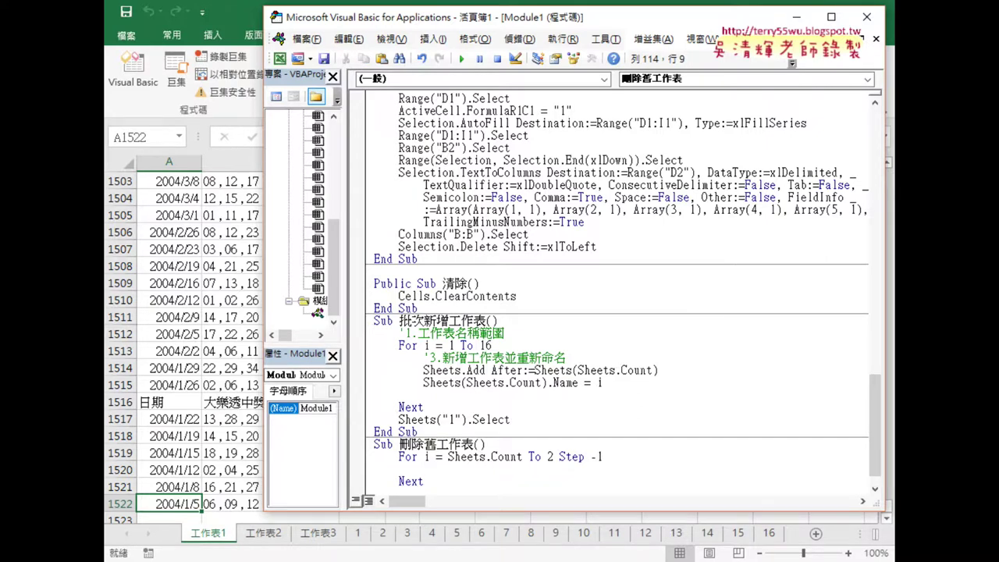
type("sheets(")
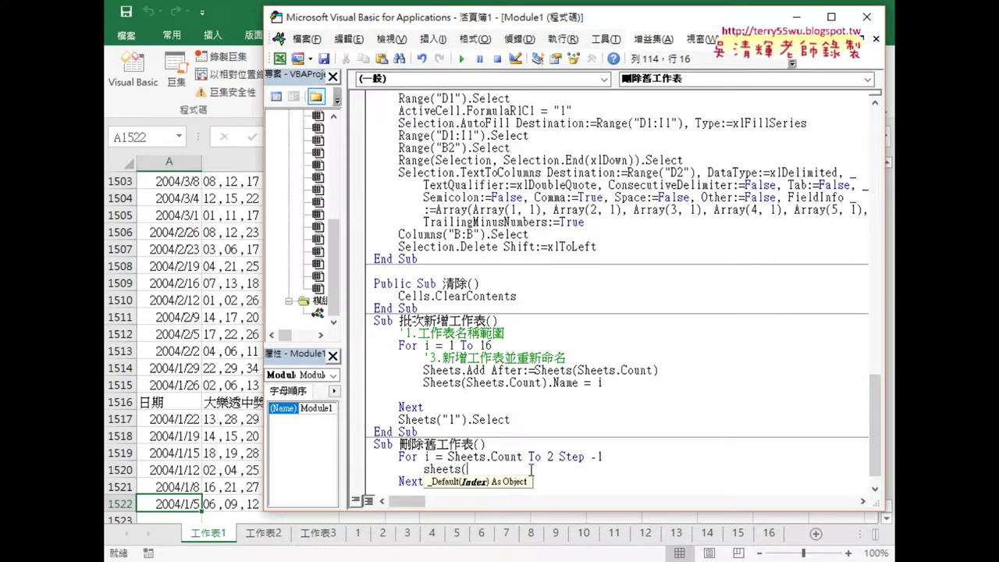
type("i")
type(")")
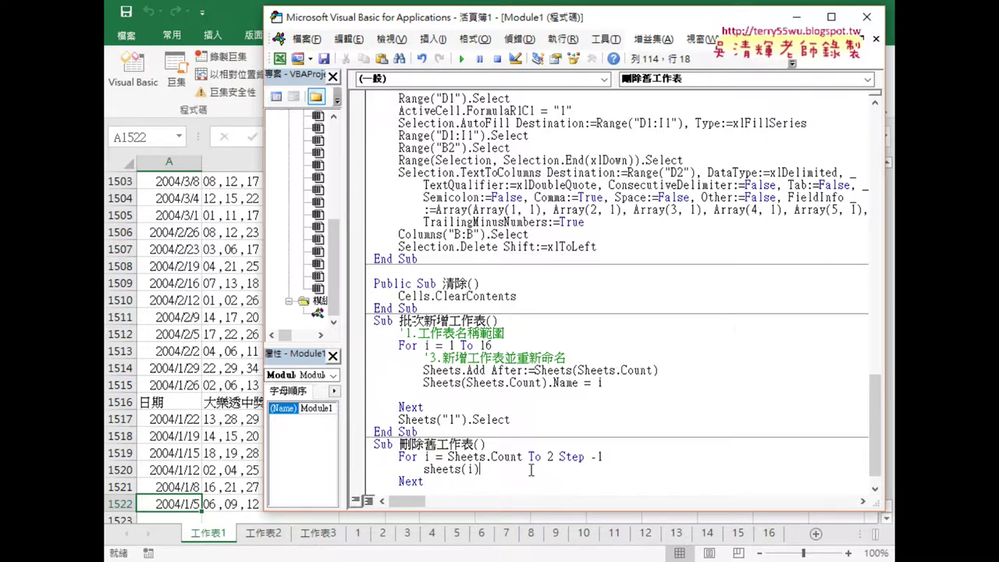
type(".delete")
key("Down")
Delete sheet 工作表2 and confirm the permanent deletion
left_click(320, 539)
right_click(320, 538)
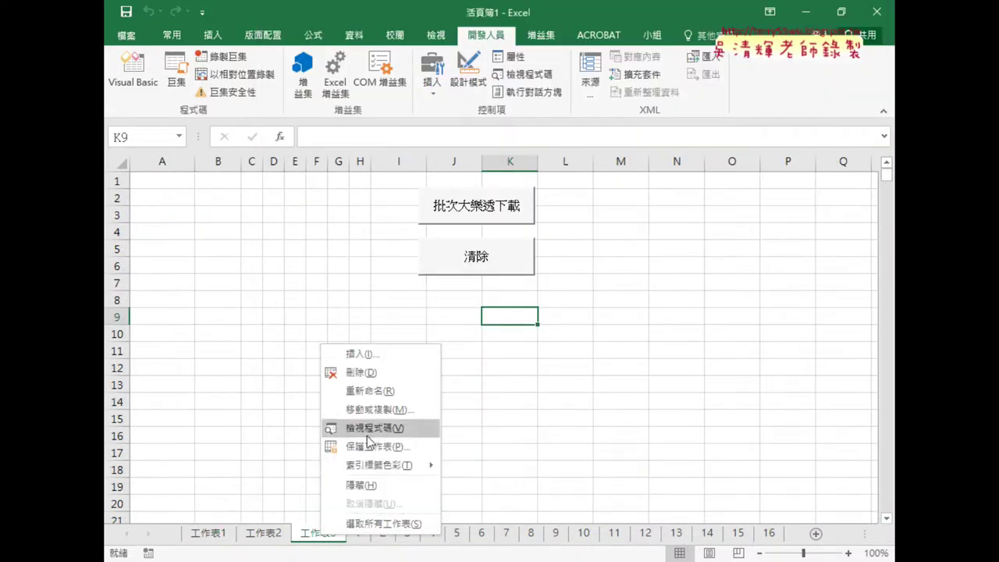
left_click(273, 543)
right_click(273, 541)
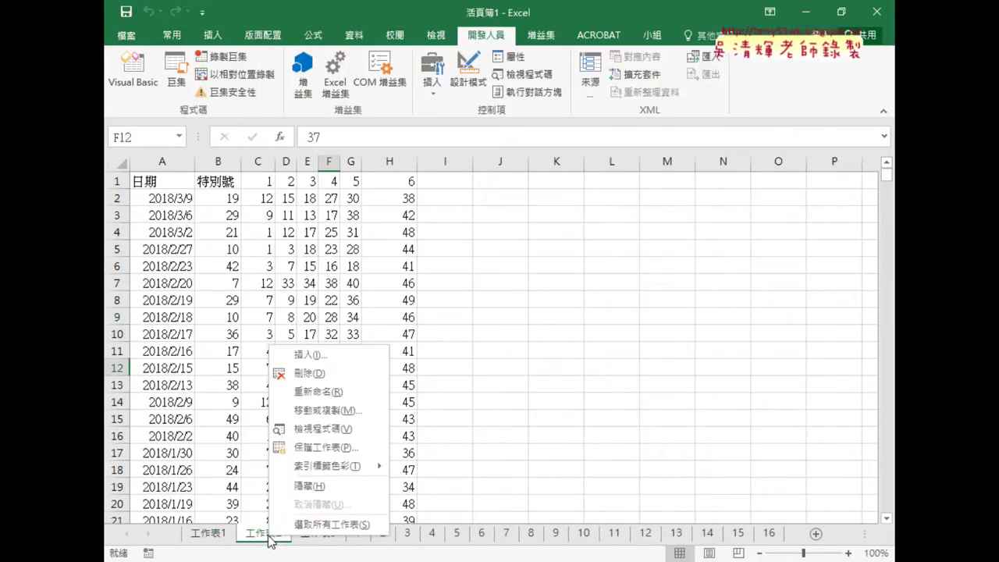
left_click(272, 538)
right_click(271, 538)
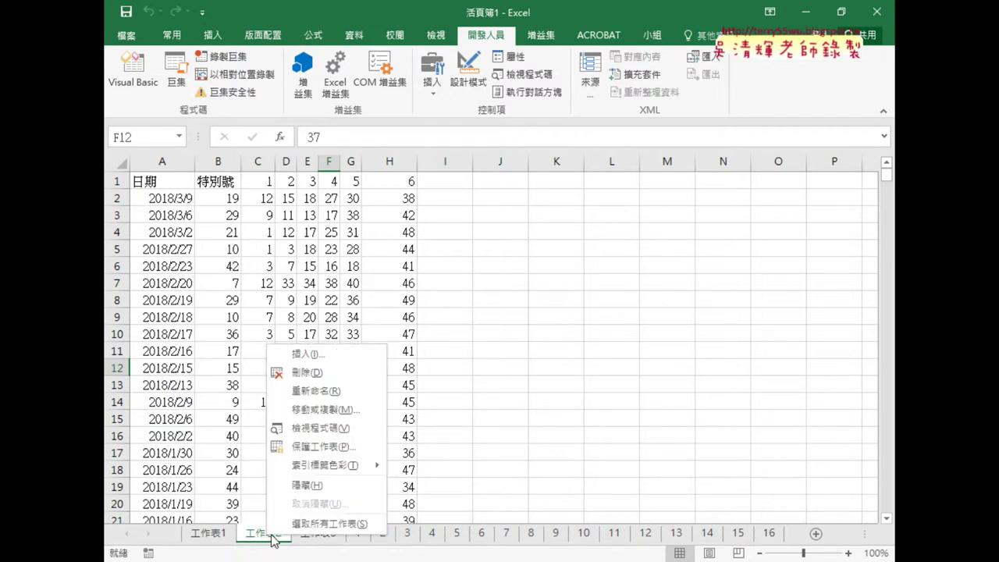
left_click(297, 370)
left_click(466, 330)
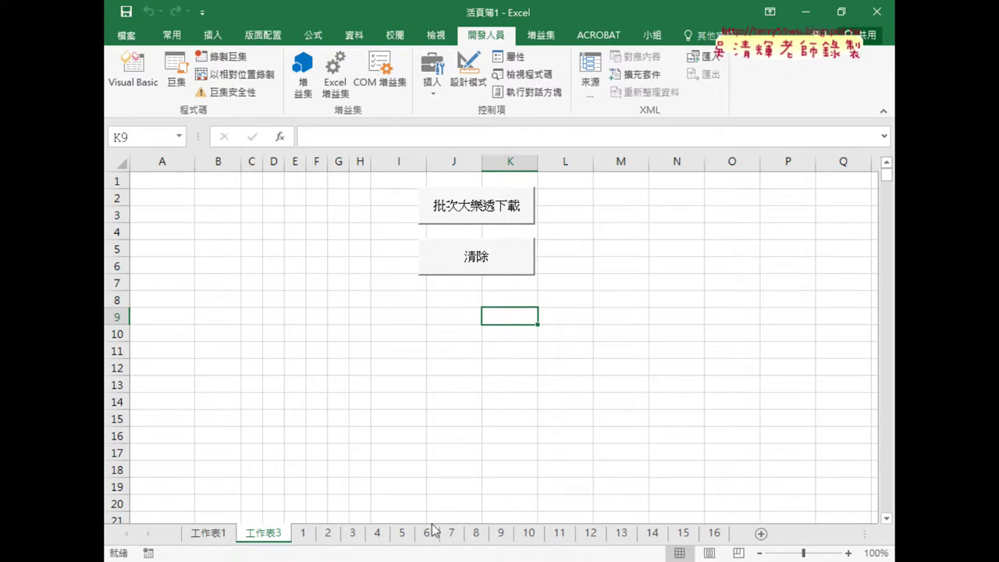
Select 工作表1, then start stepping the 刪除舊工作表 macro with F8 in the editor
left_click(209, 535)
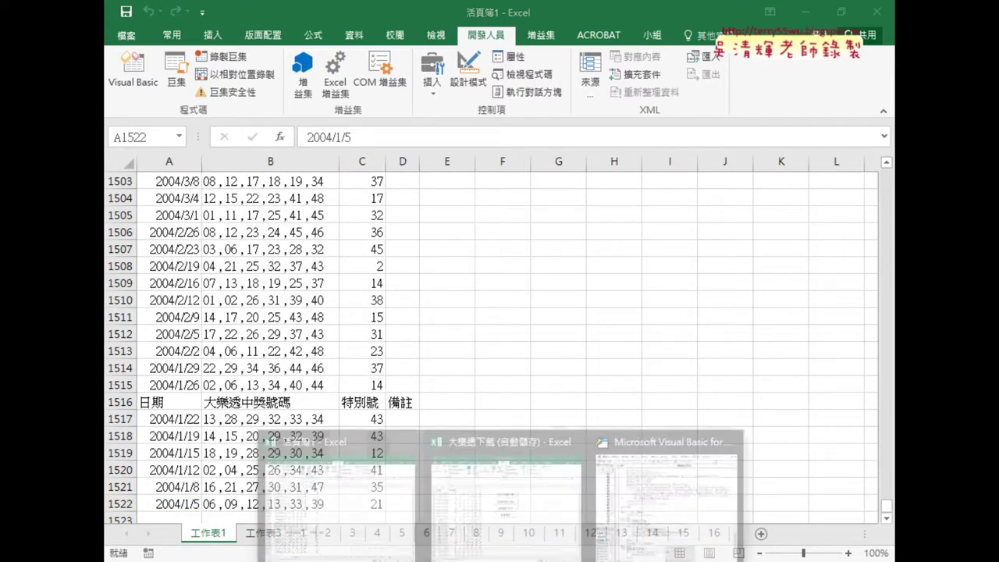
left_click(644, 484)
scroll(520, 434, "down", 1)
left_click(523, 431)
key("F8")
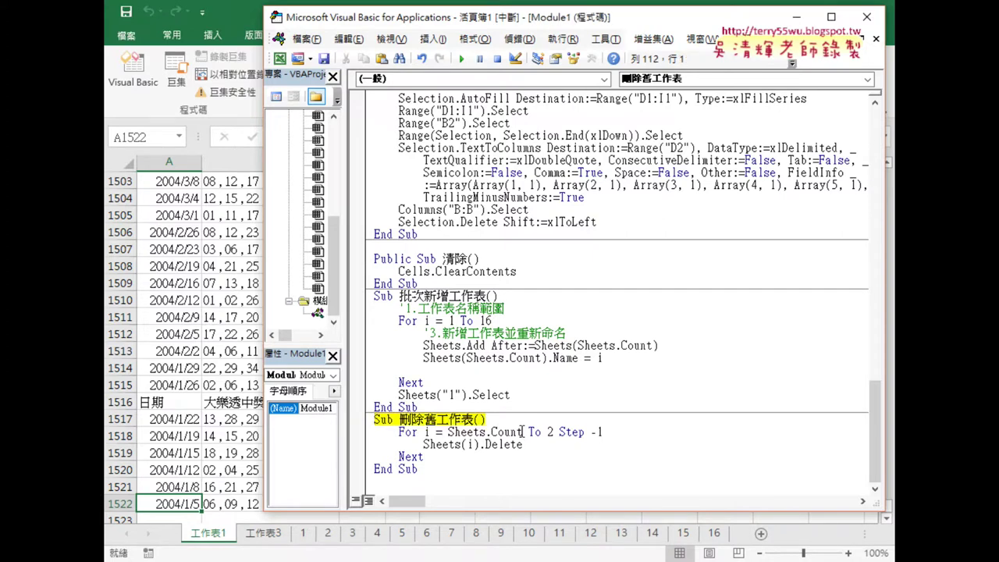
Step the macro to its delete line and confirm removing sheet 16
key("F8")
key("F8")
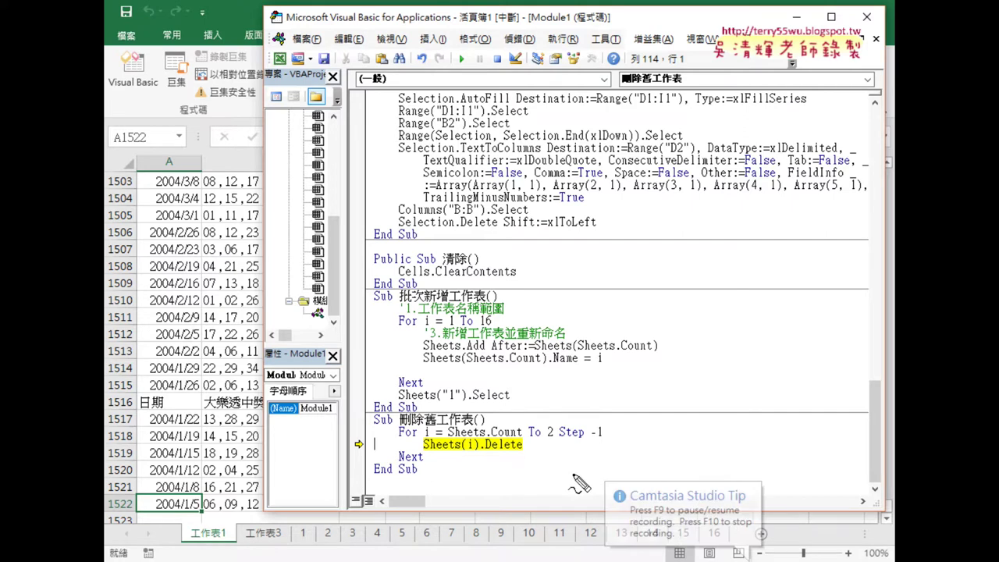
left_click_drag(427, 450, 506, 455)
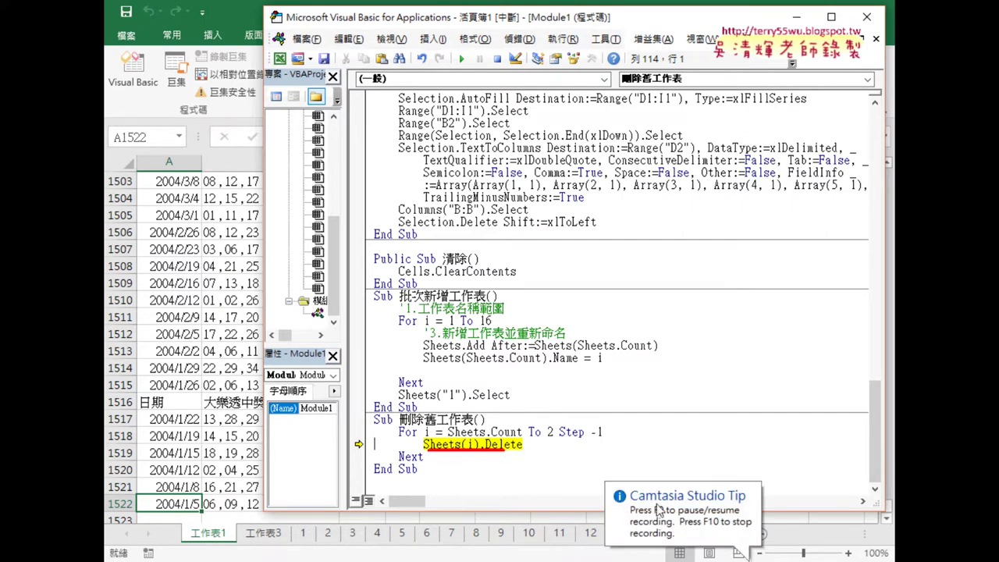
key("End")
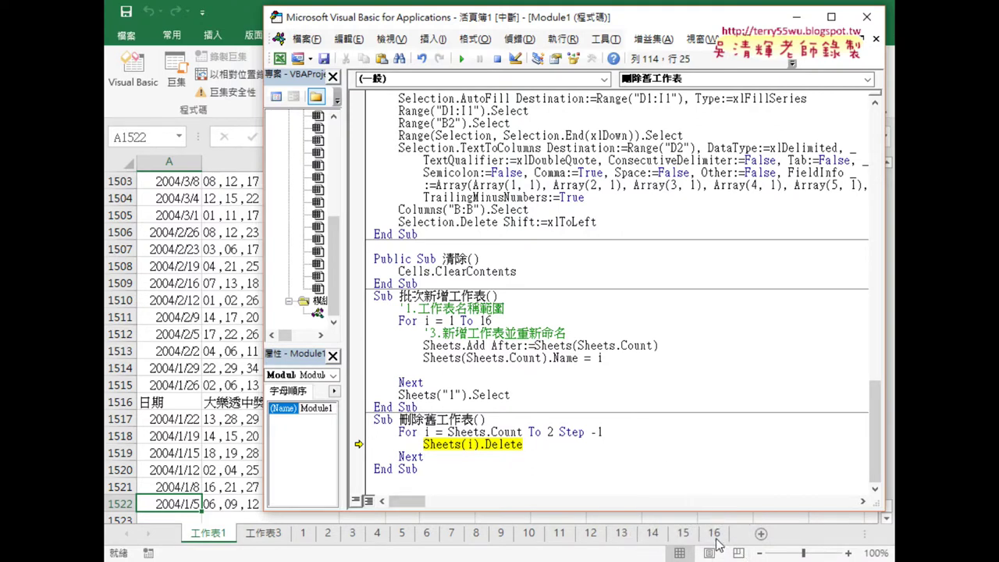
left_click(581, 458)
key("F8")
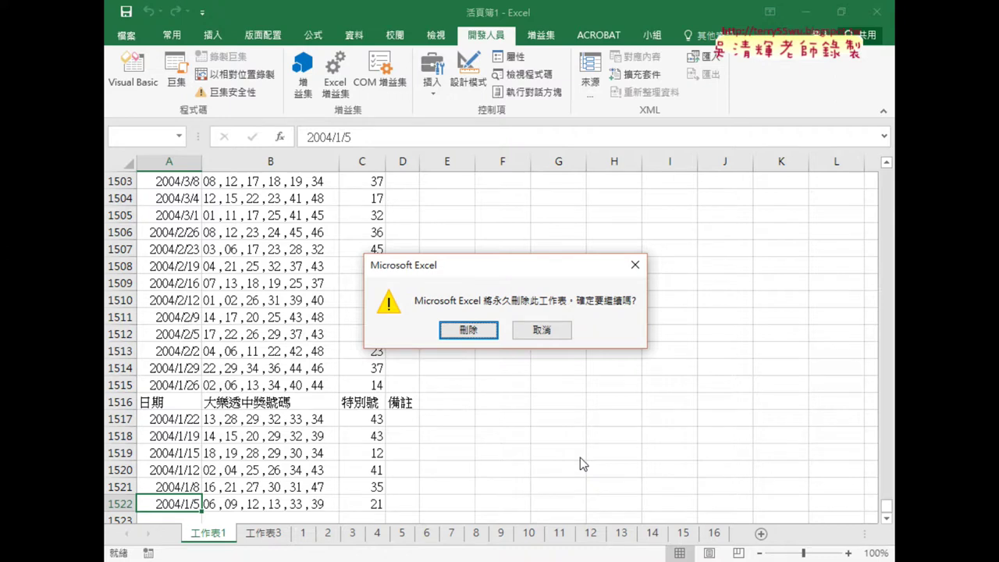
left_click(463, 333)
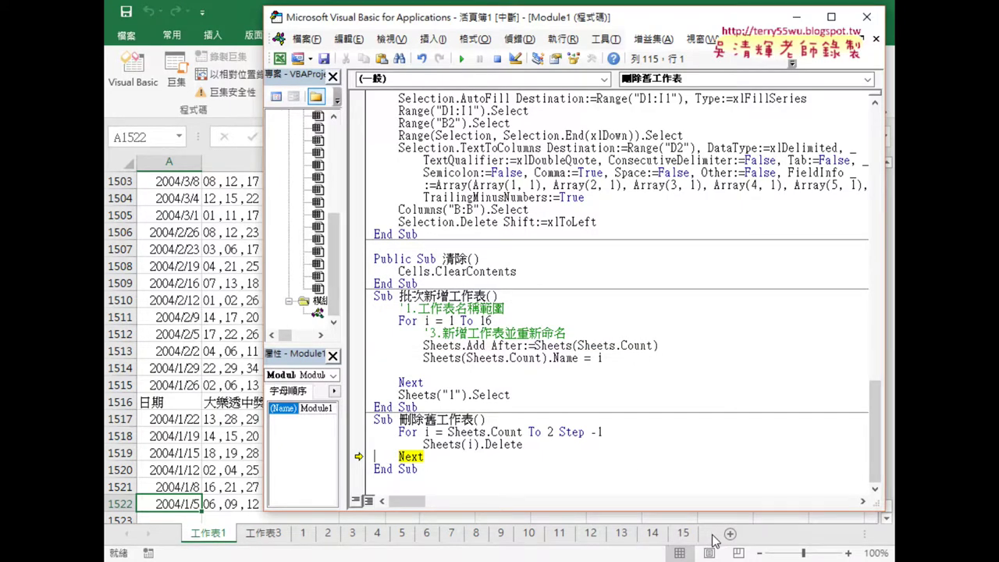
Step through the second pass and confirm removing sheet 15
left_click(524, 432)
key("F8")
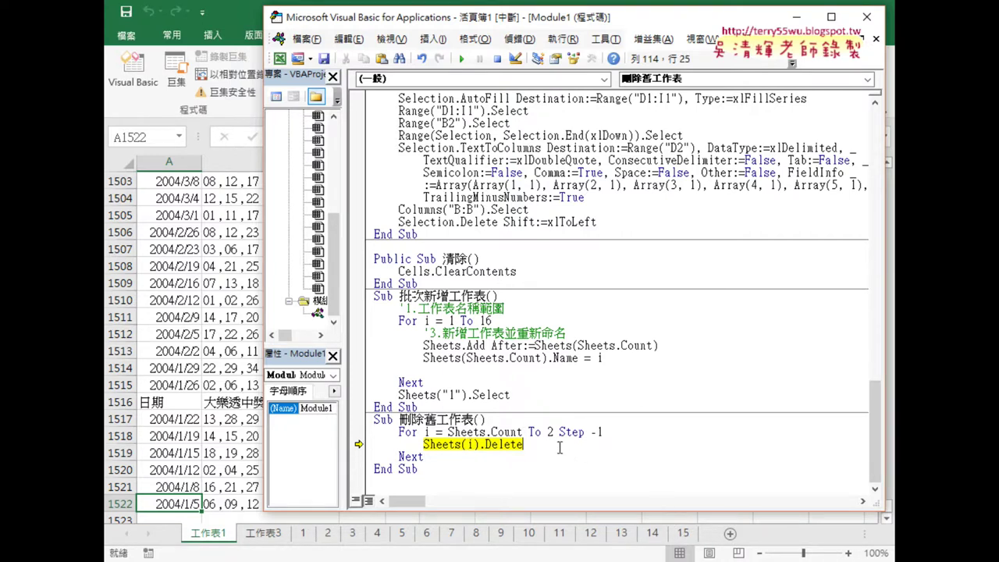
key("F8")
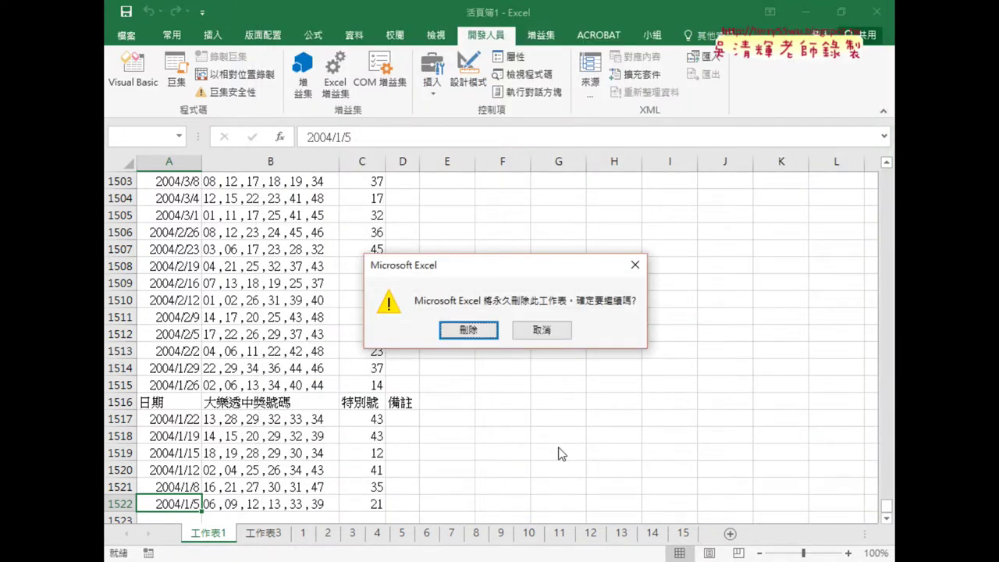
left_click(472, 331)
left_click_drag(551, 360, 568, 346)
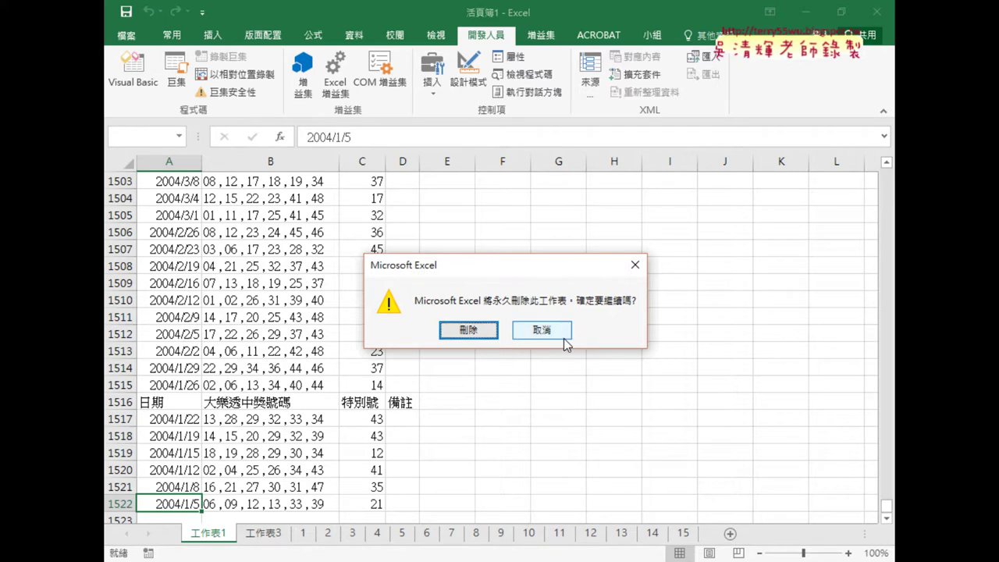
left_click(466, 333)
left_click(624, 433)
key("Up")
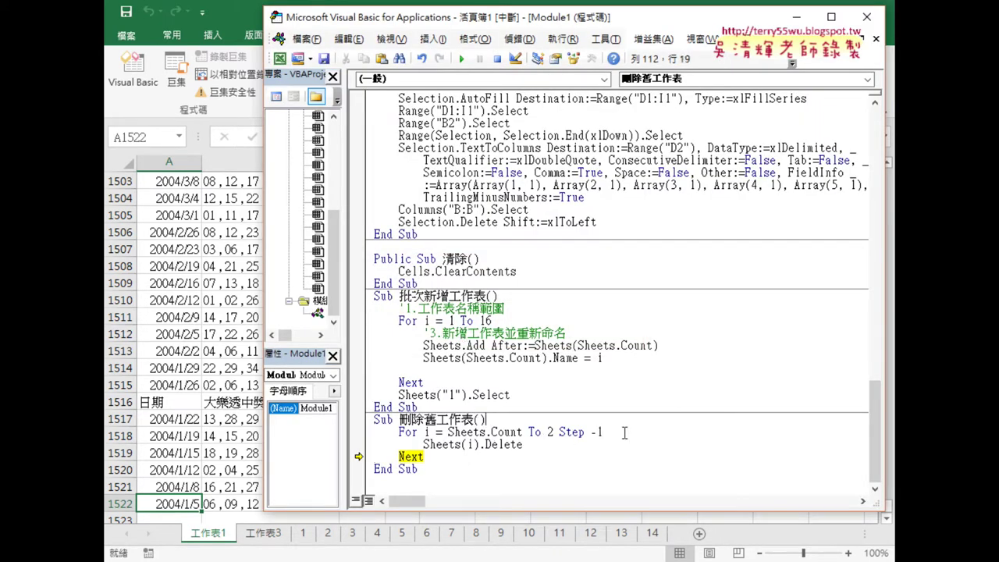
Insert 'Application.DisplayAlerts = False' on a new line above the For loop
key("Return")
key("Tab")
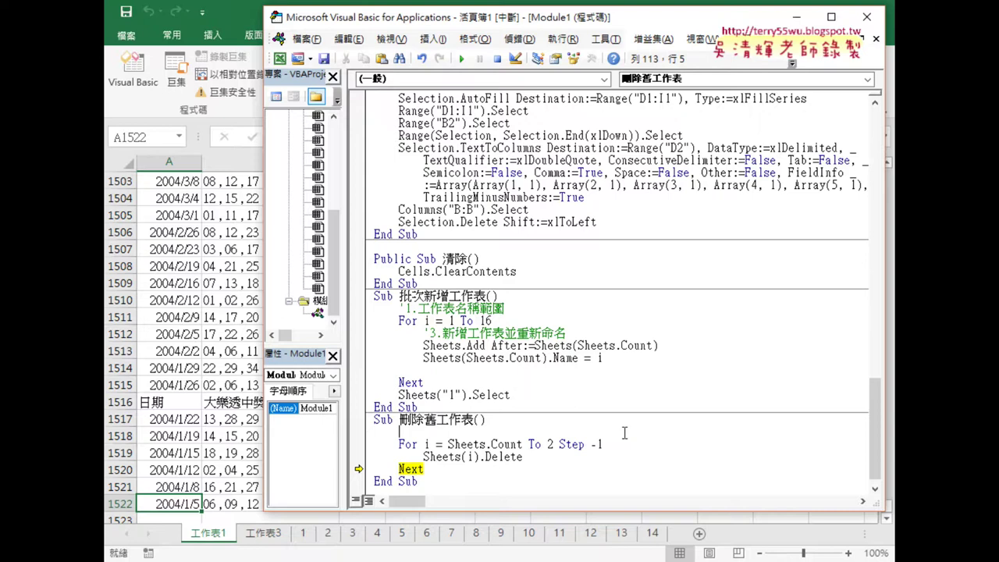
type("app")
type("lic")
type("ation")
type(".")
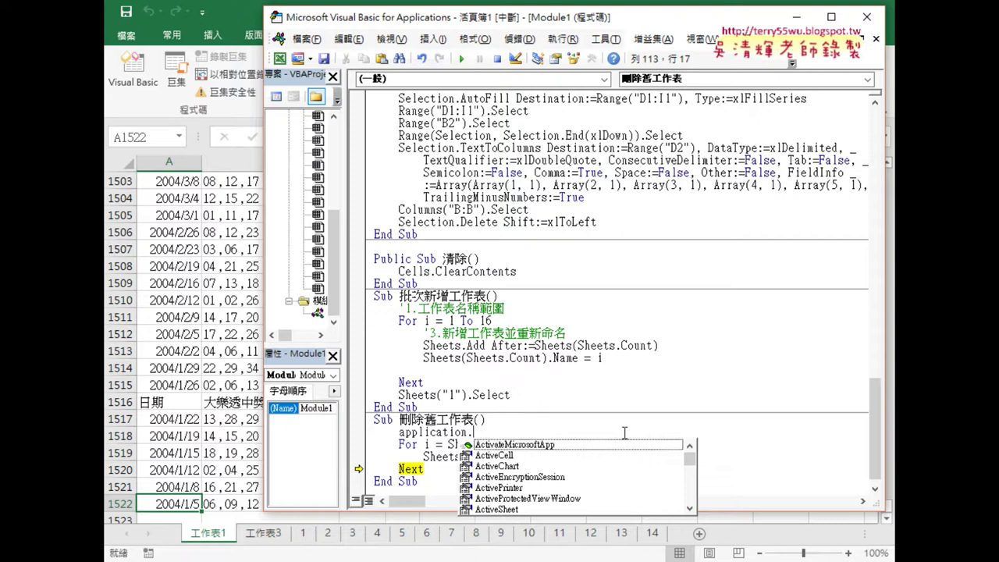
type("di")
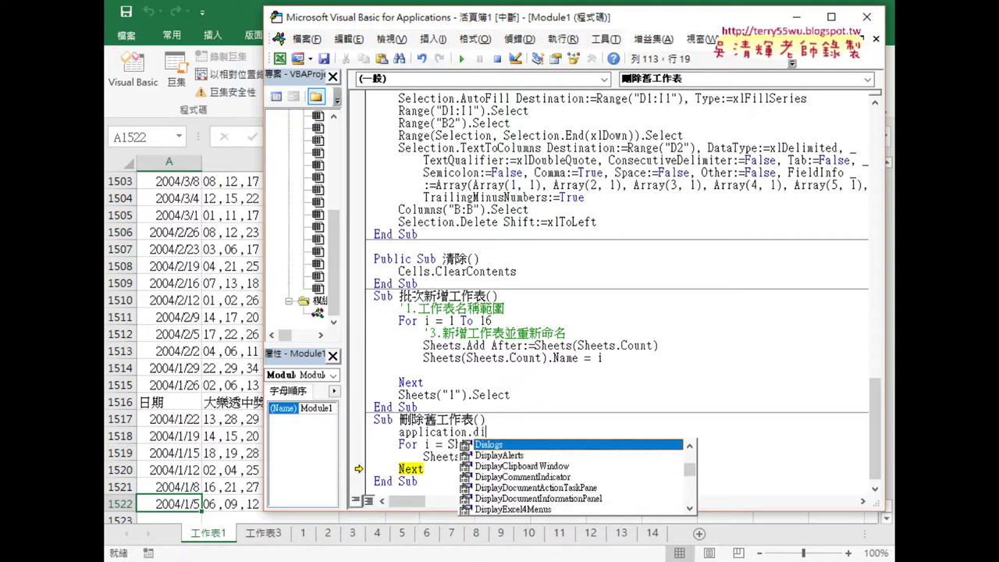
type("s")
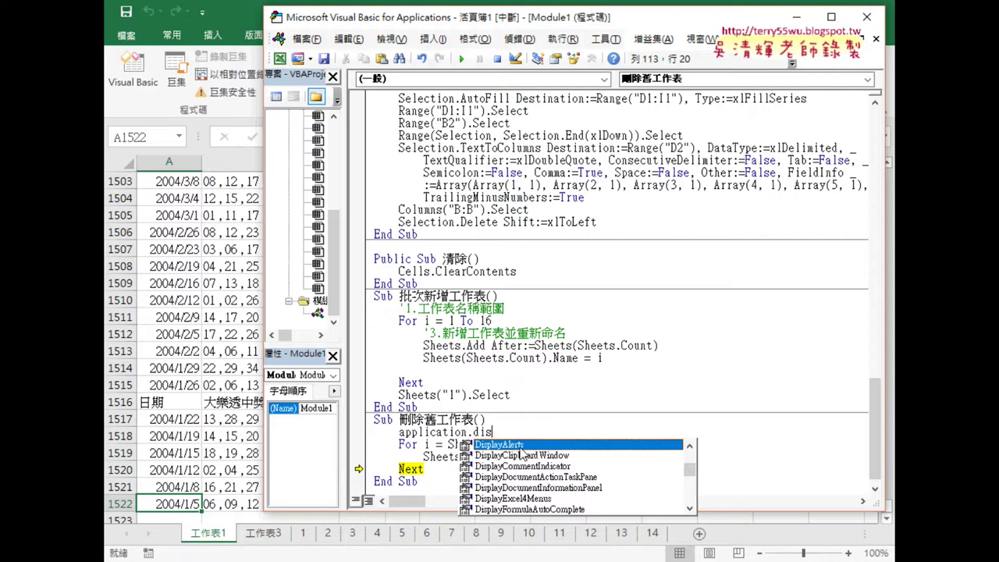
key("Tab")
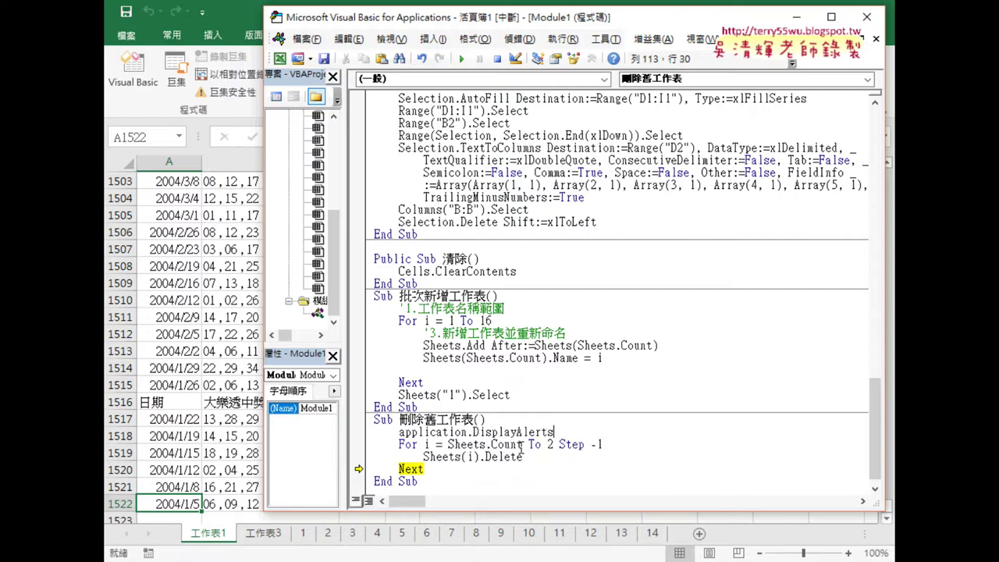
type("=")
key("Down")
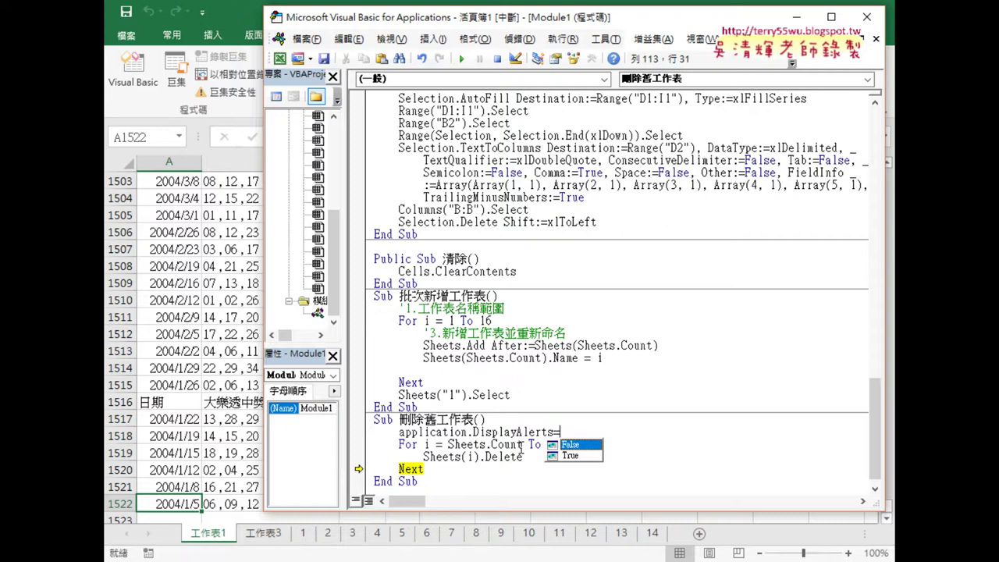
key("Tab")
Add 'Application.DisplayAlerts = True' on the line after Next
left_click(488, 481)
left_click(450, 471)
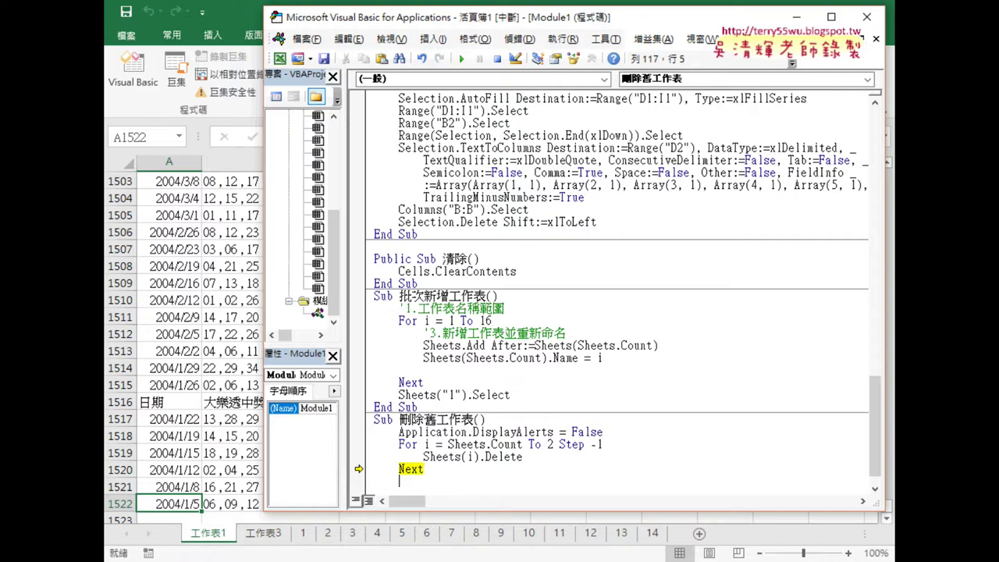
left_click_drag(399, 432, 554, 432)
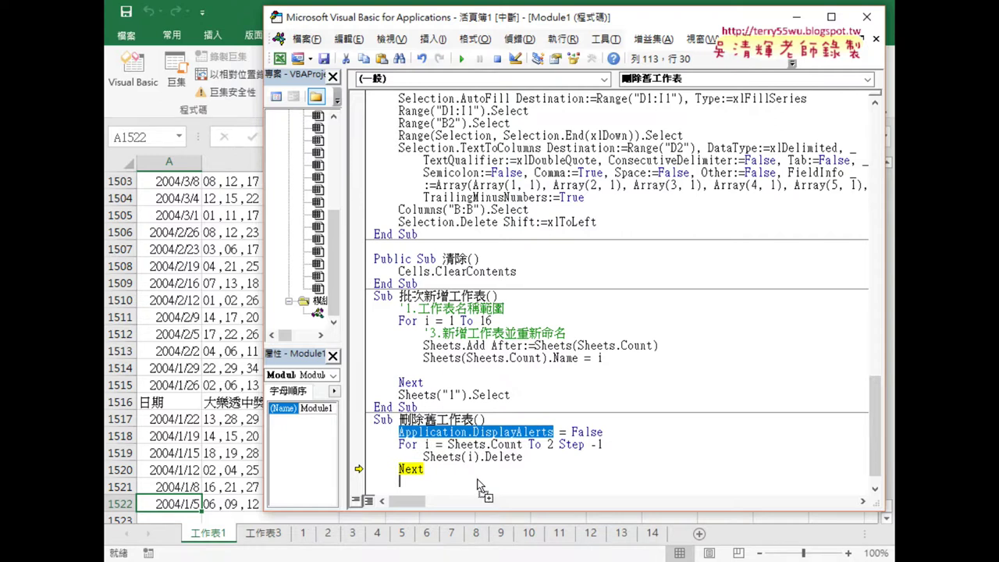
left_click_drag(481, 487, 479, 484)
type("=")
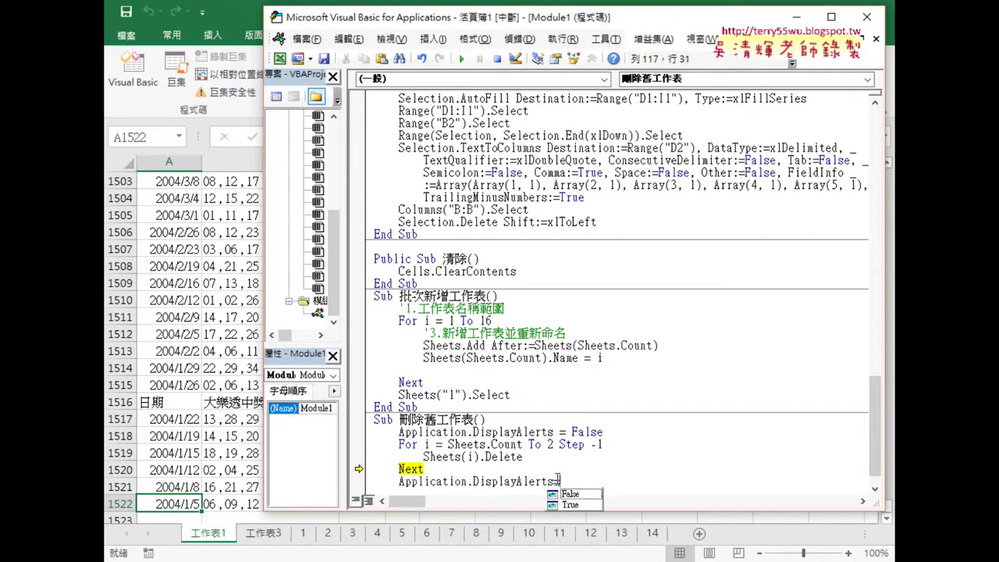
key("Down")
key("Down")
key("Tab")
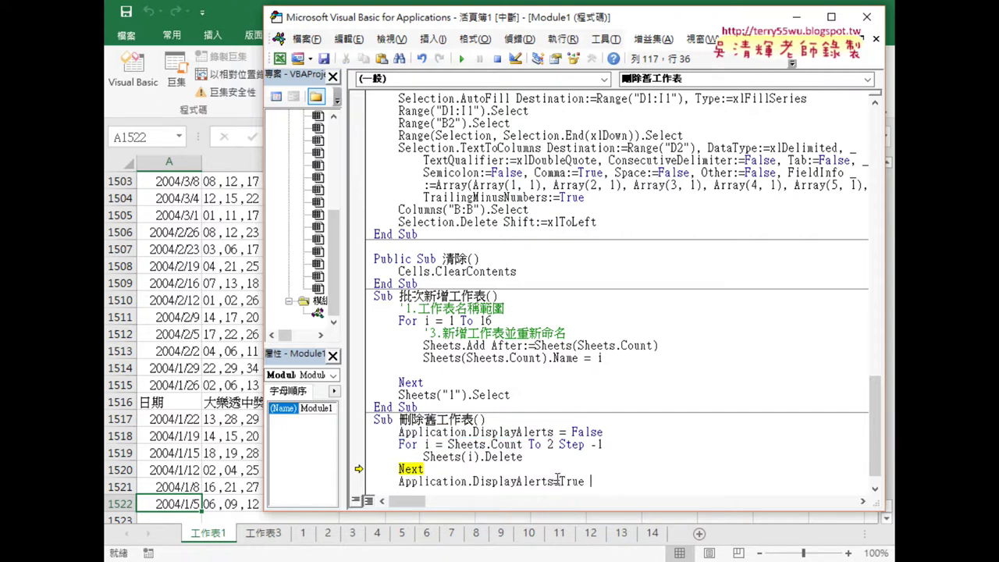
Reset the paused macro run
left_click(561, 444)
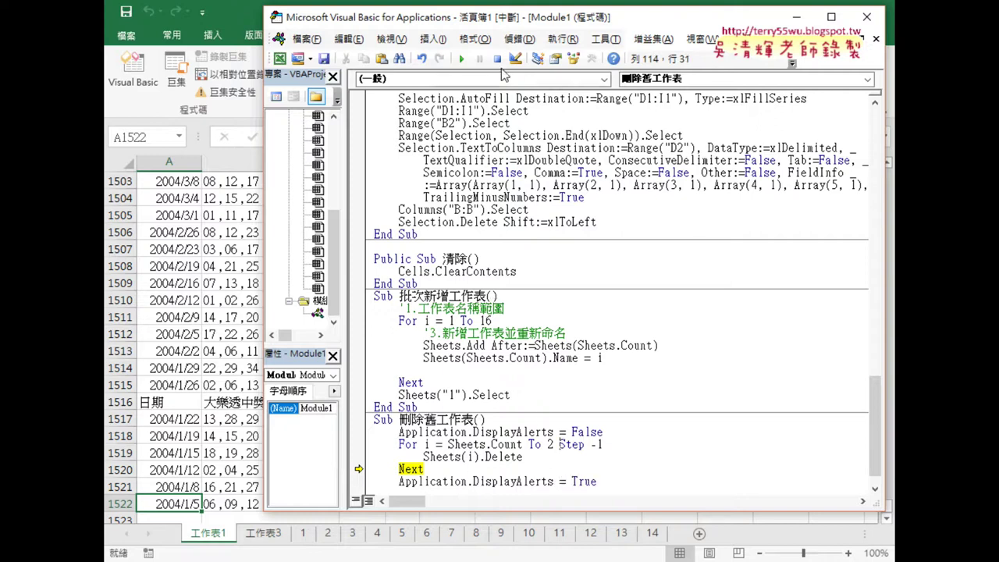
left_click(496, 59)
left_click(480, 442)
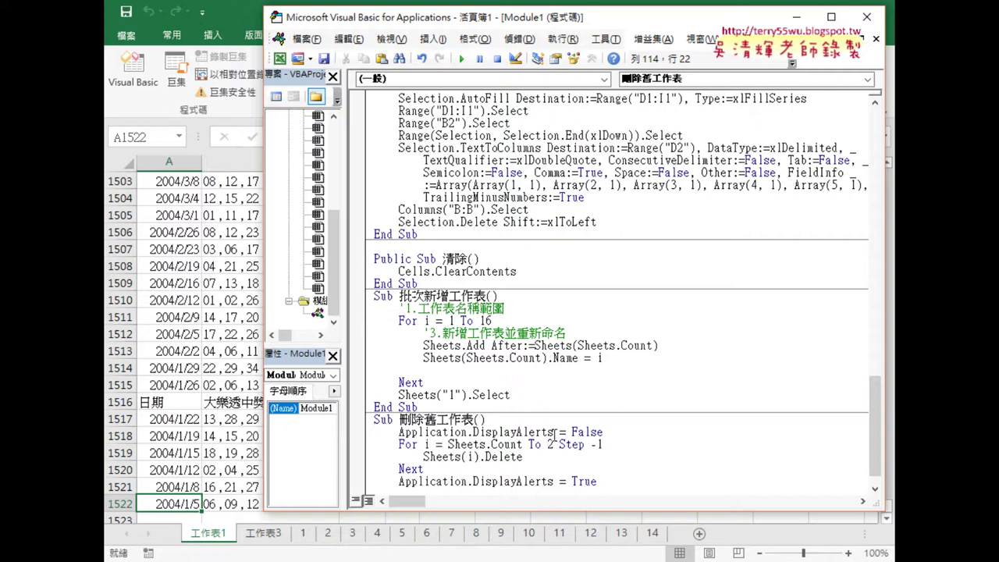
Step the revised 刪除舊工作表 macro with F8, deleting sheets 14 down to 1 without prompts, to End Sub
key("F8")
key("F8")
key("F8")
key("F8")
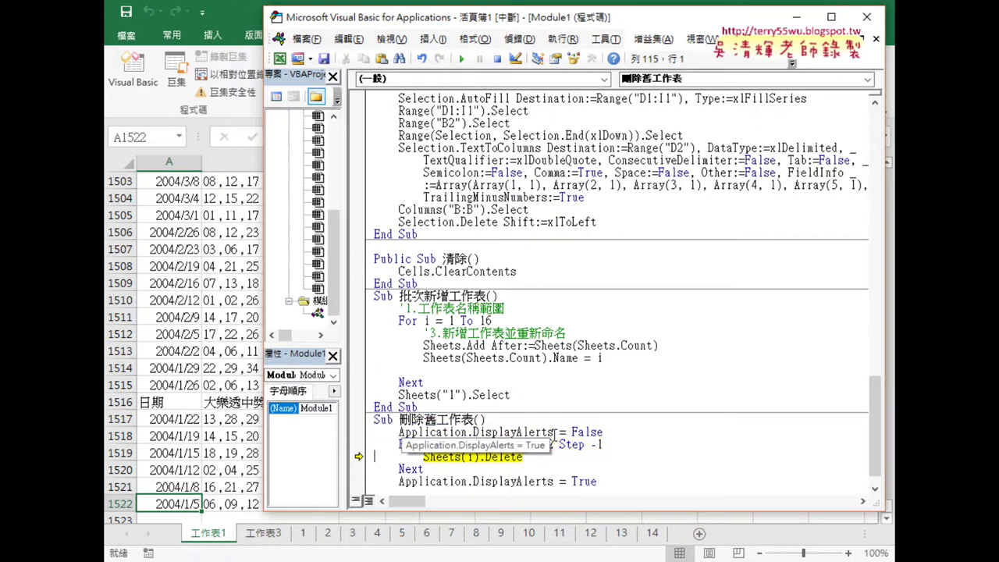
key("F8")
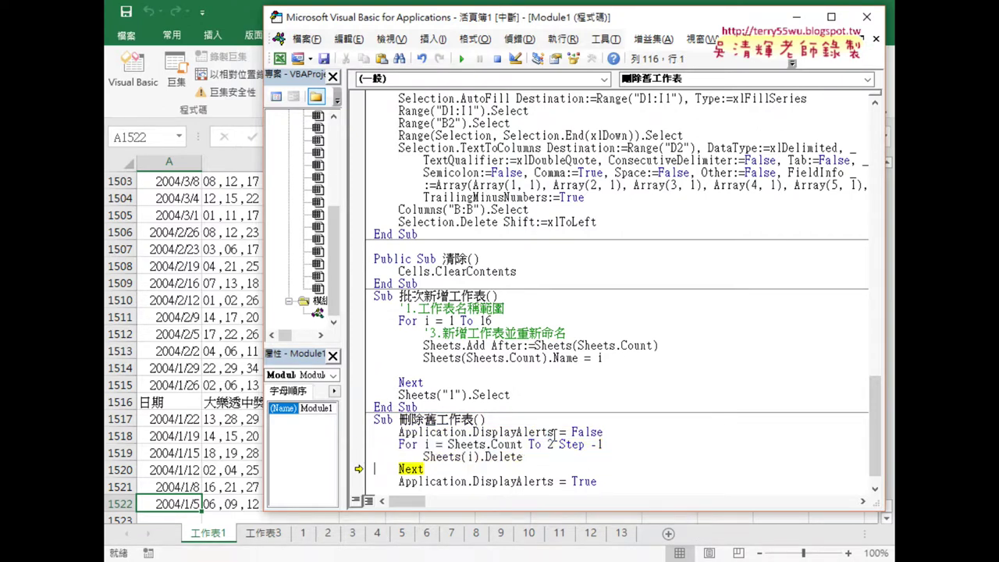
key("F8")
key("F8")
key("F8")
key("F8")
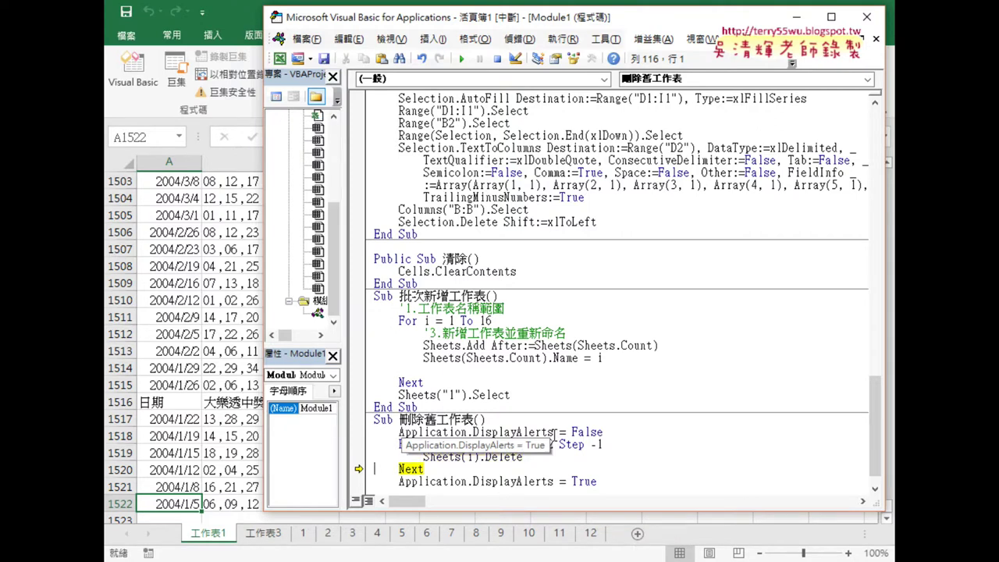
key("F8")
key("F8")
key("F8")
key("F8")
key("F8")
key("F8")
key("F8")
key("F8")
key("F8")
key("F8")
key("F8")
key("F8")
key("F8")
key("F8")
key("F8")
key("F8")
key("F8")
key("F8")
key("F8")
key("F8")
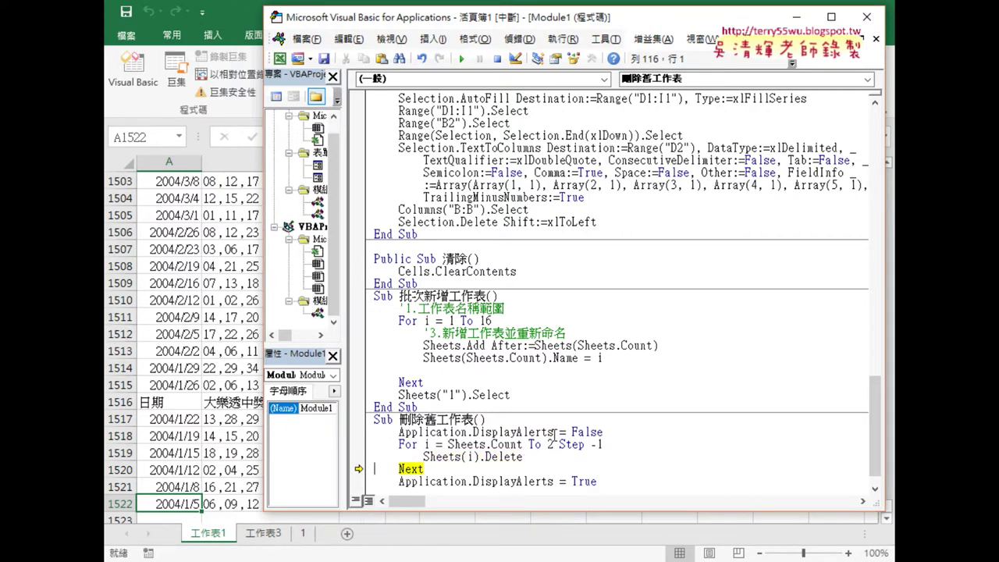
key("F8")
key("F8")
key("F8")
key("F8")
mouse_move(555, 433)
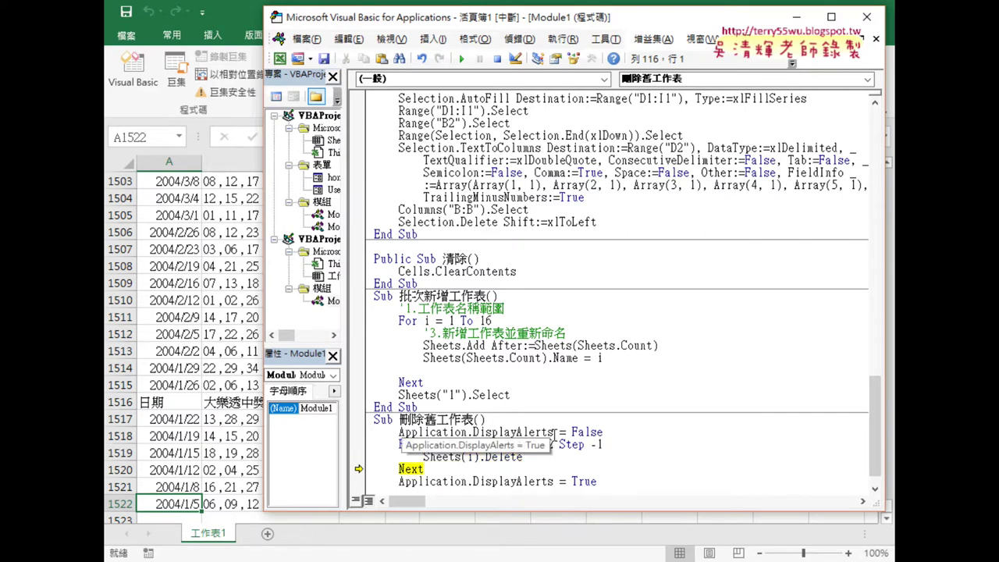
key("F8")
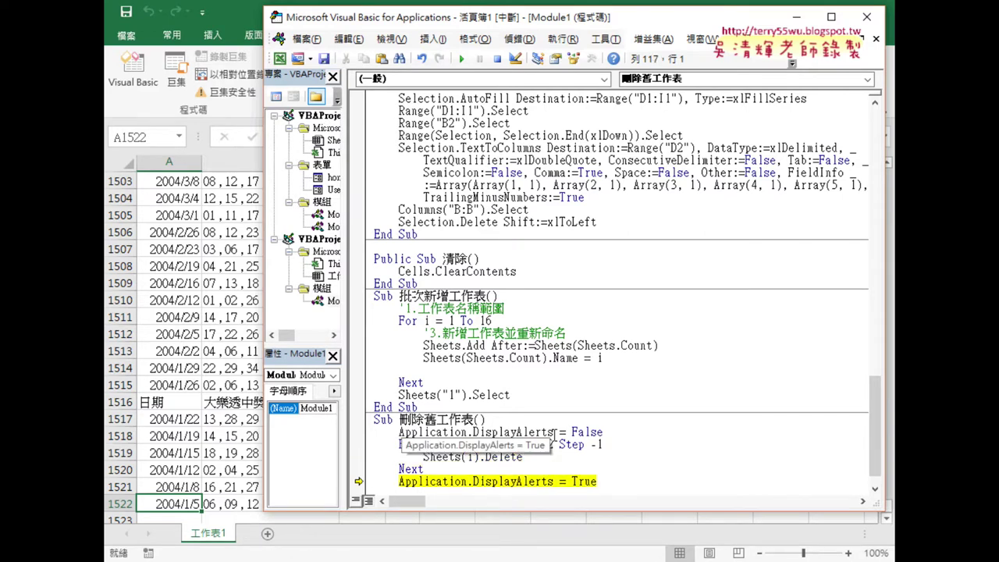
key("F8")
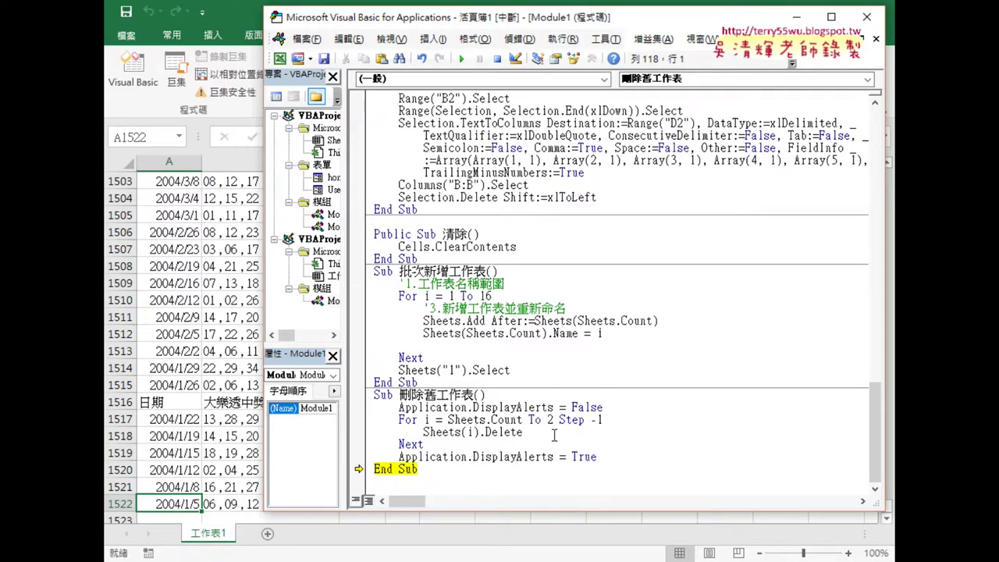
key("F8")
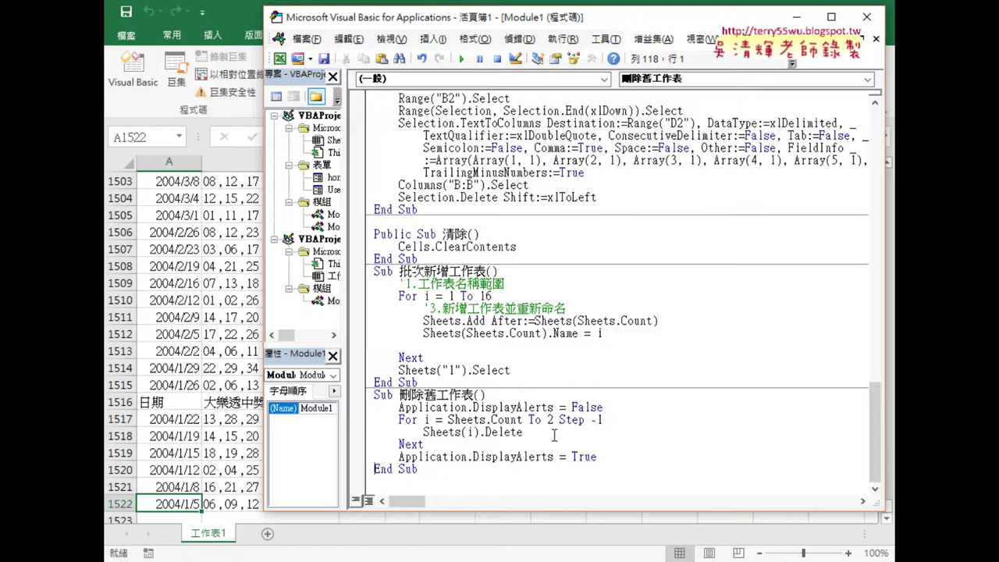
Run 批次新增工作表 to add sheets 1–16, then run 刪除舊工作表 to remove them
left_click(479, 320)
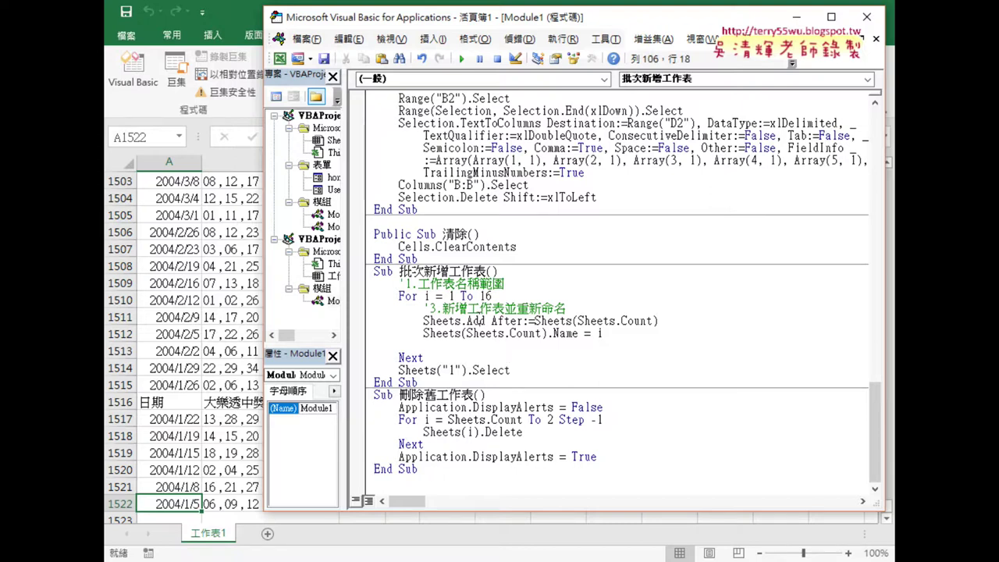
left_click(461, 58)
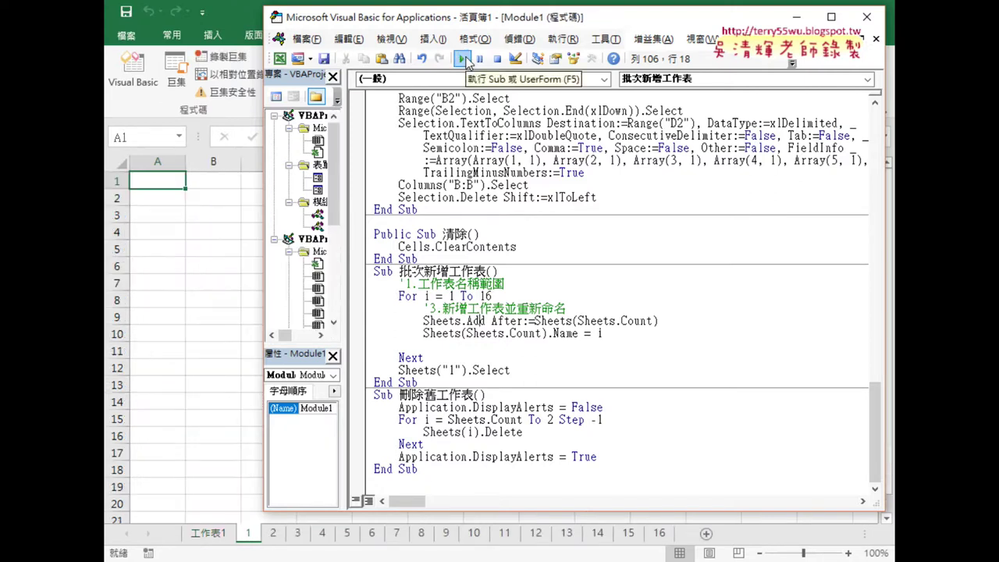
left_click(468, 456)
left_click(461, 58)
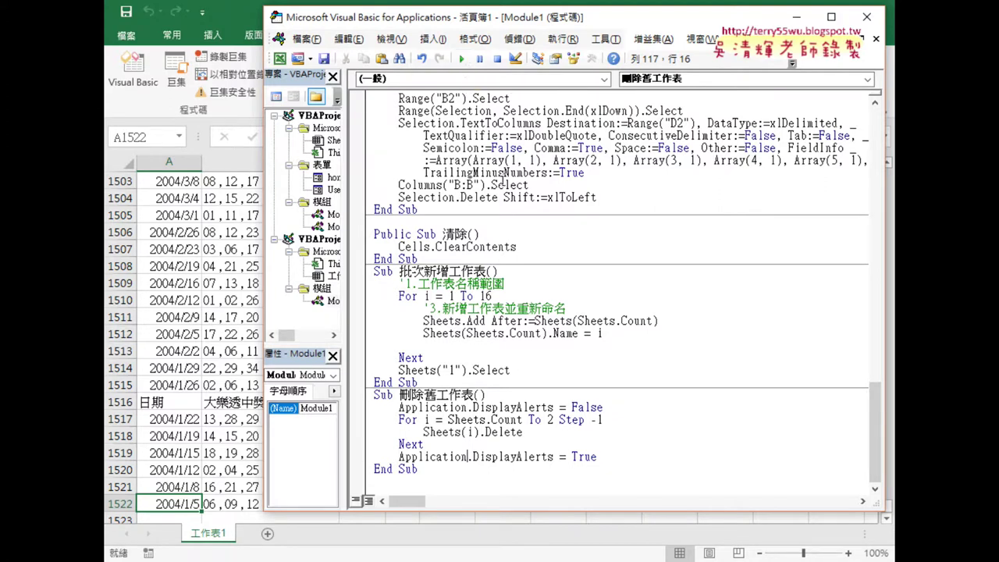
Run 批次新增工作表 again to recreate sheets 1–16, then select the loop's add and rename lines
left_click(474, 334)
left_click(461, 61)
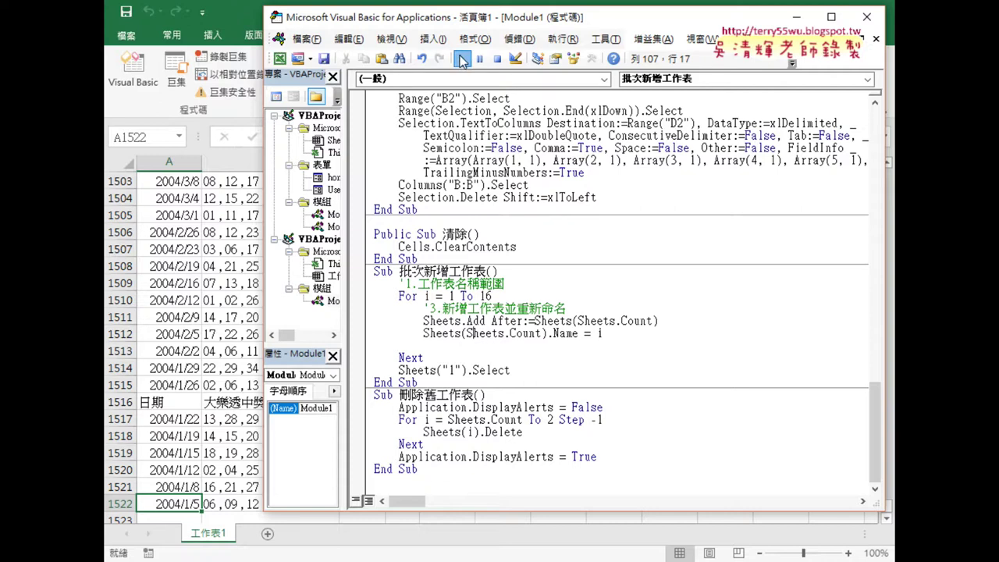
left_click(461, 60)
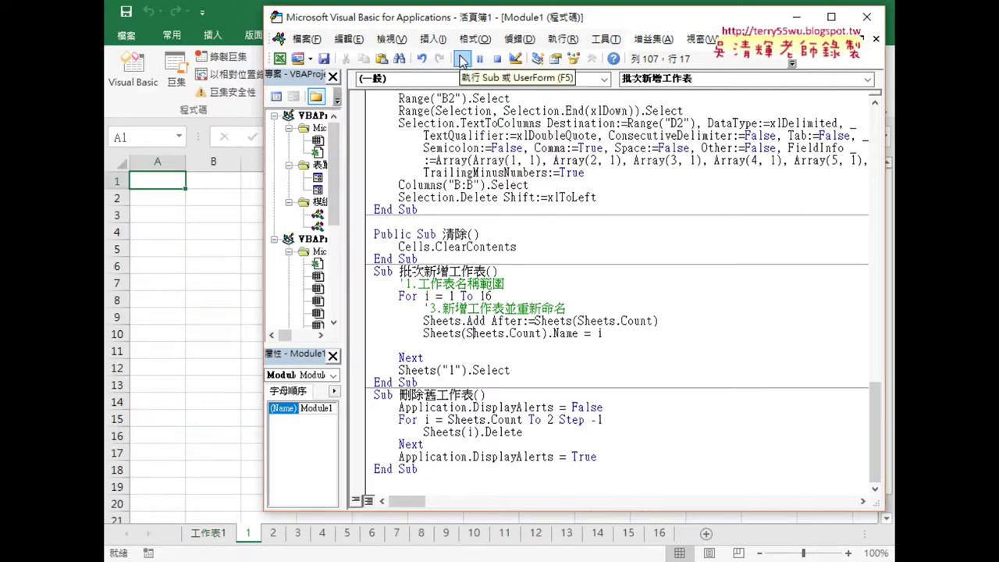
left_click(615, 333)
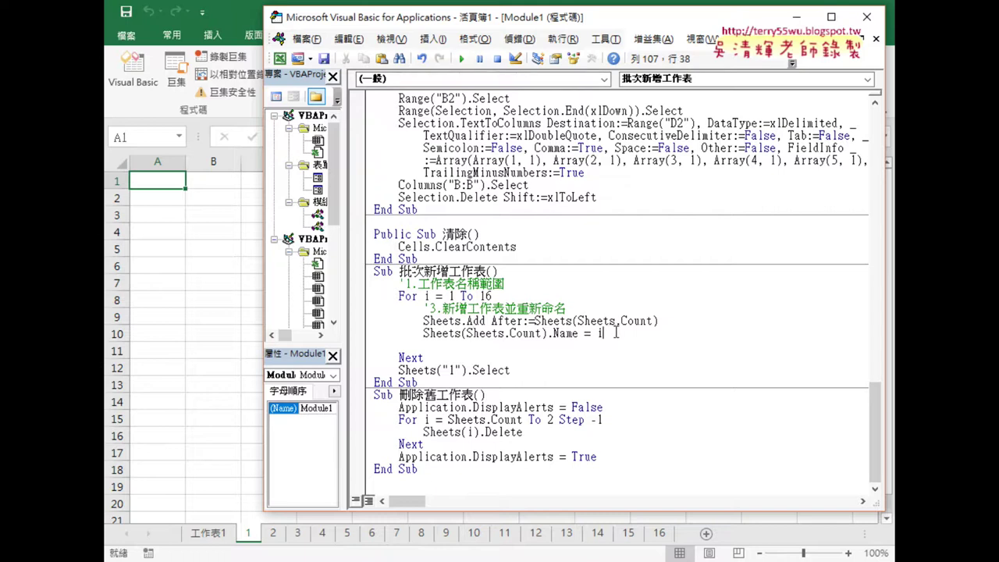
left_click_drag(616, 333, 367, 324)
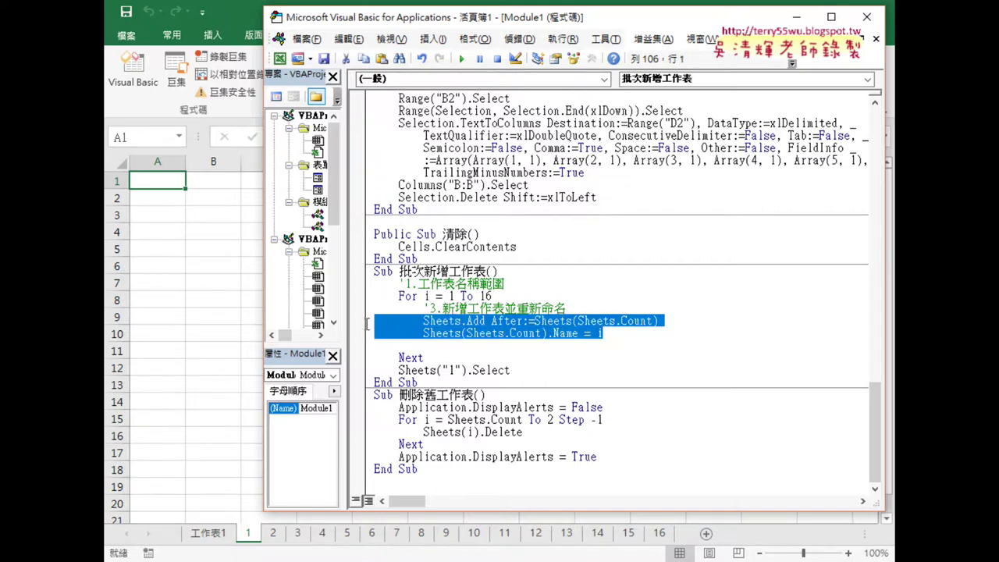
left_click(441, 345)
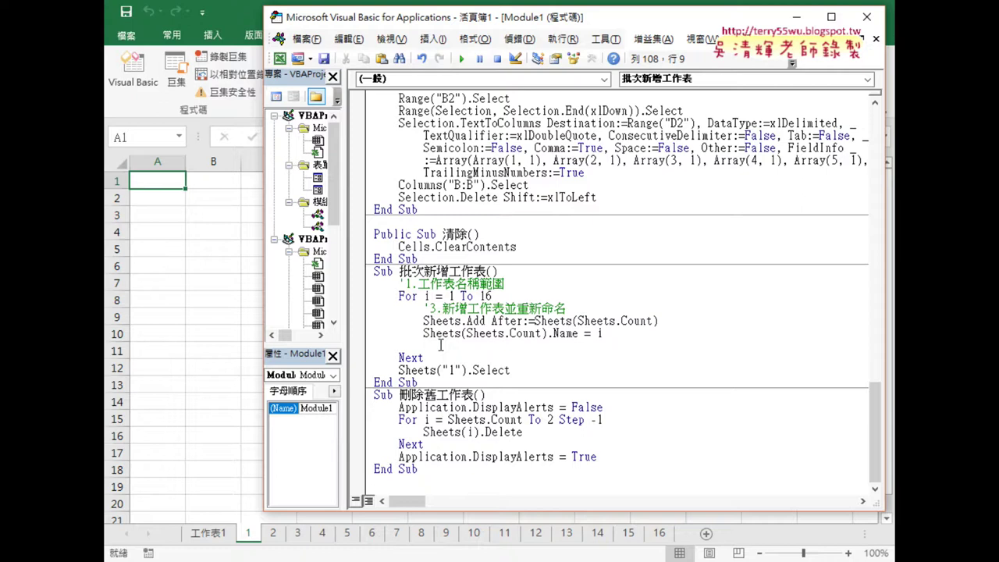
Copy the With…End With web-query block of Sub 大樂透下載 with the right-click 複製 command
scroll(441, 345, "up", 5)
scroll(441, 345, "up", 5)
scroll(441, 345, "up", 5)
scroll(441, 345, "up", 3)
scroll(427, 274, "up", 5)
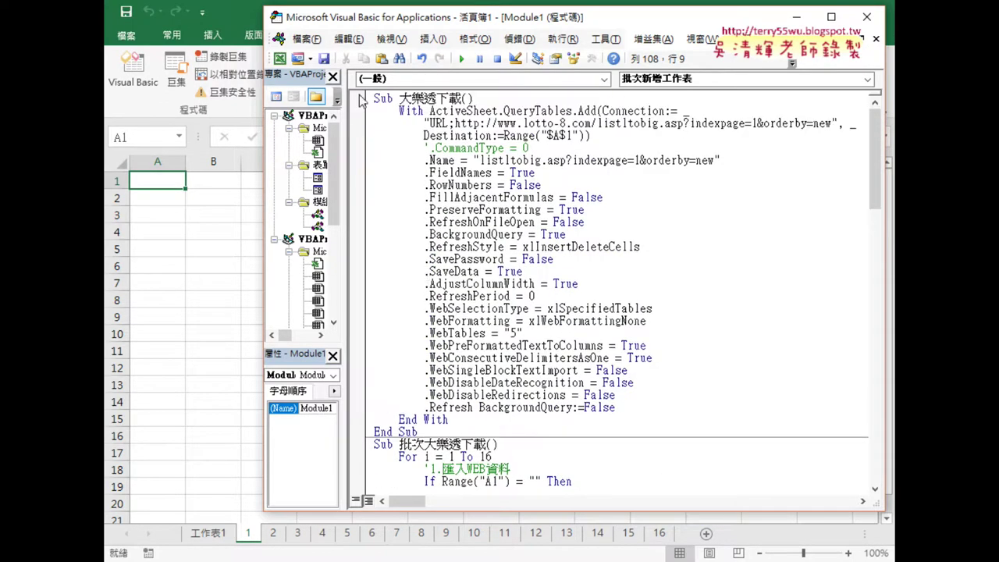
left_click_drag(449, 419, 340, 115)
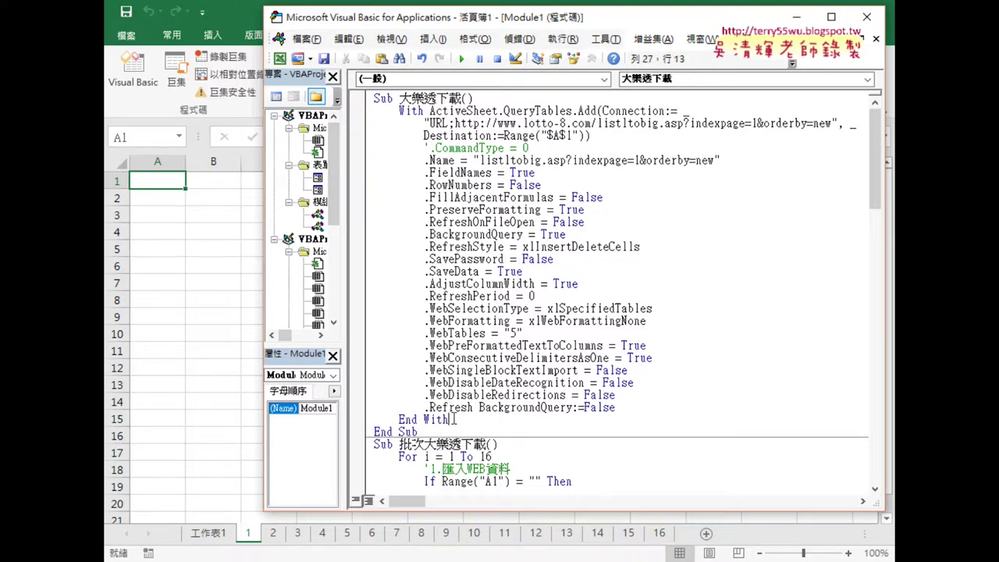
right_click(453, 167)
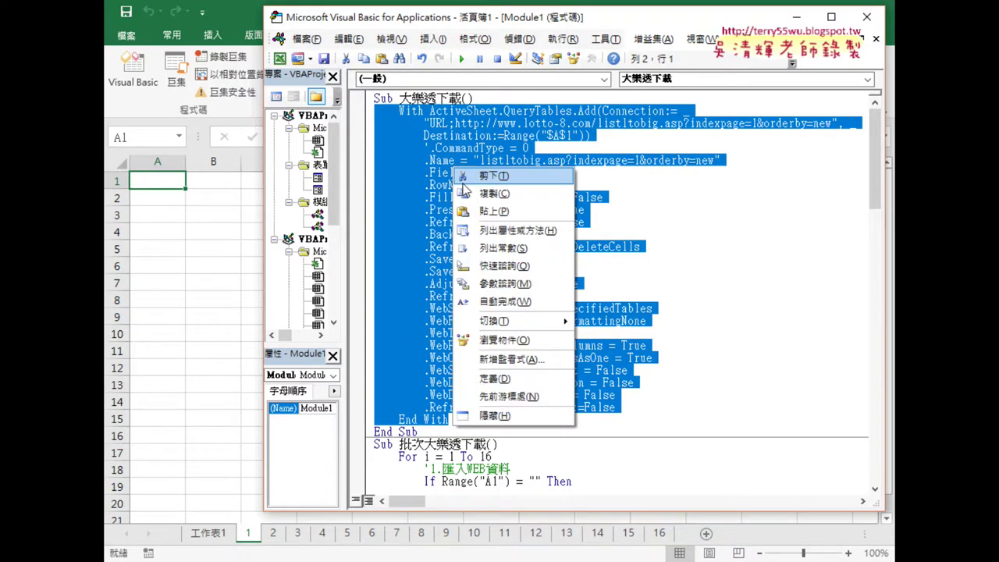
left_click(467, 193)
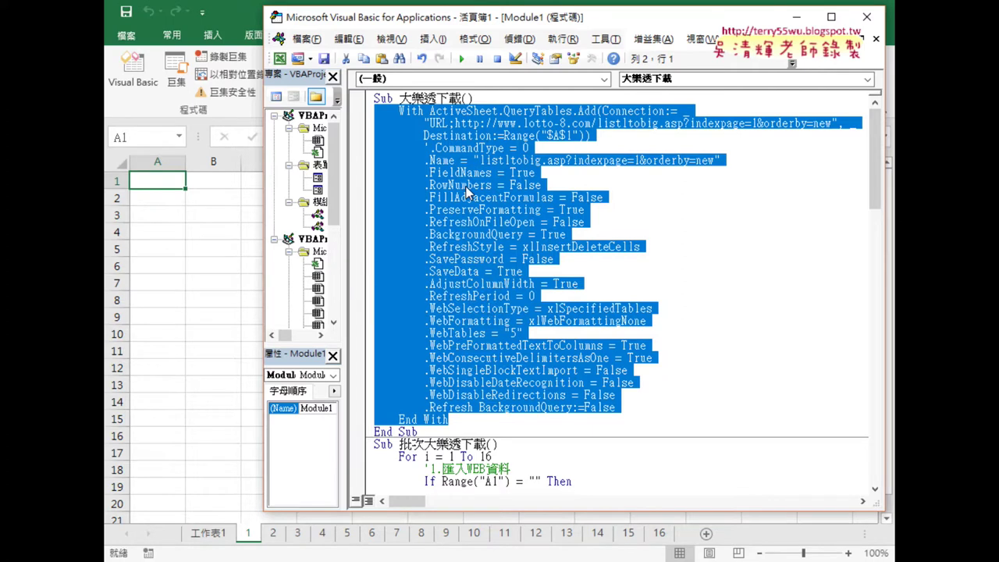
scroll(467, 192, "down", 2)
scroll(467, 191, "down", 6)
scroll(467, 190, "down", 3)
scroll(467, 191, "down", 9)
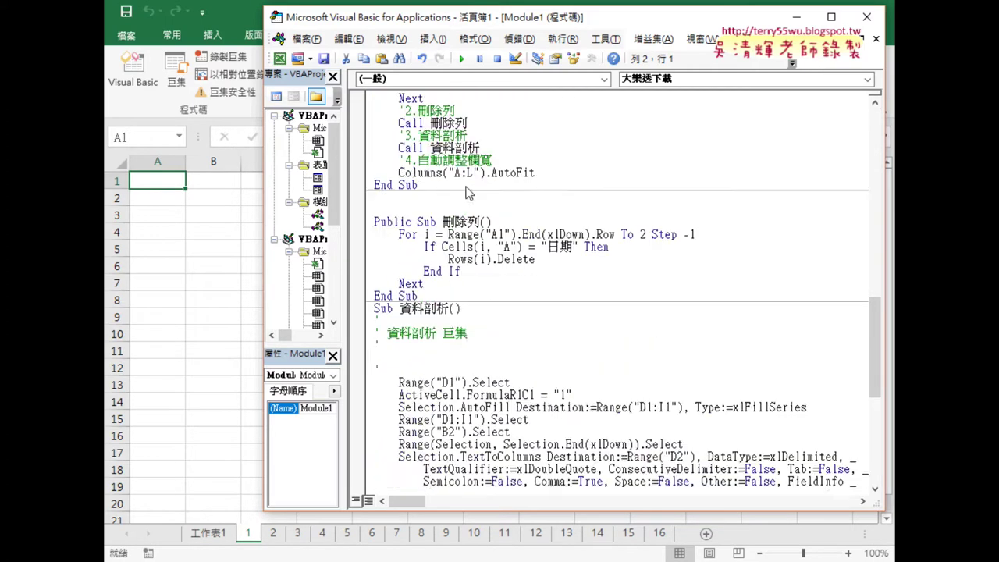
scroll(467, 191, "down", 5)
scroll(467, 193, "down", 3)
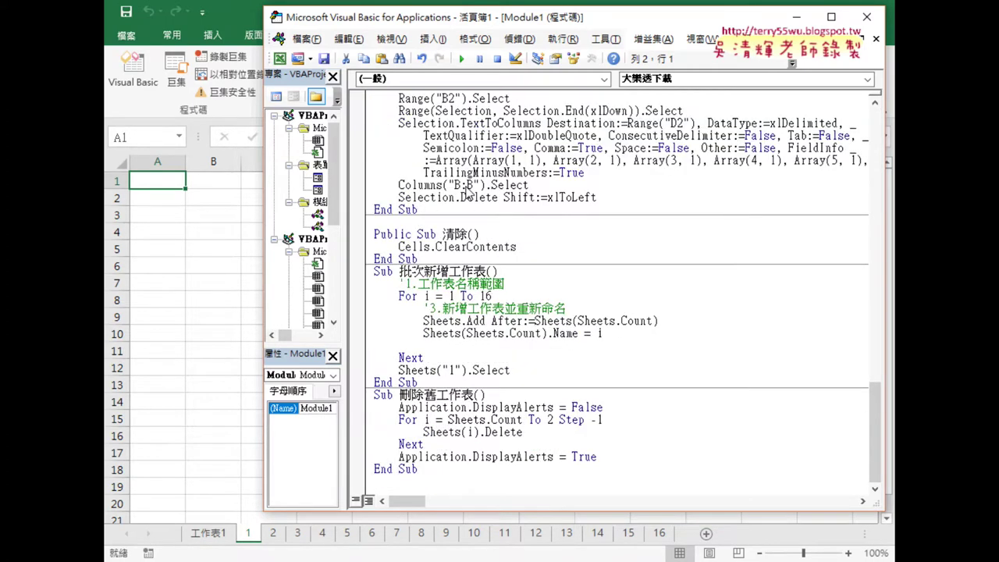
Insert the comment '大樂透下載程式 below 'Sheets(Sheets.Count).Name = i' inside the loop
left_click(437, 346)
key("Return")
key("Return")
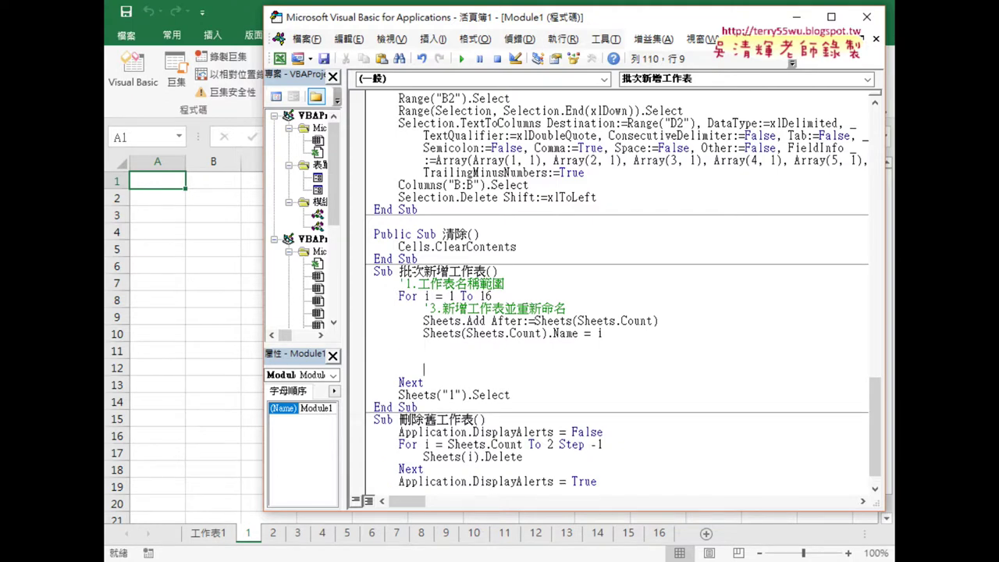
key("Up")
key("Up")
type("'")
type("太")
type("樂去透")
type("下了載程式")
key("Return")
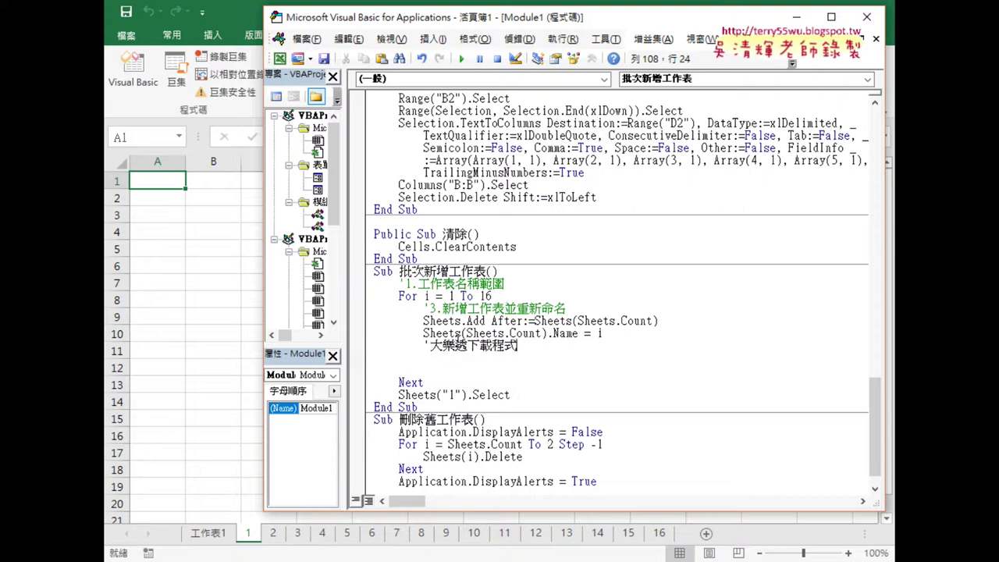
left_click_drag(394, 358, 362, 365)
Replace the blank line under '大樂透下載程式 with the pasted With…End With block, indented one level
left_click(362, 364)
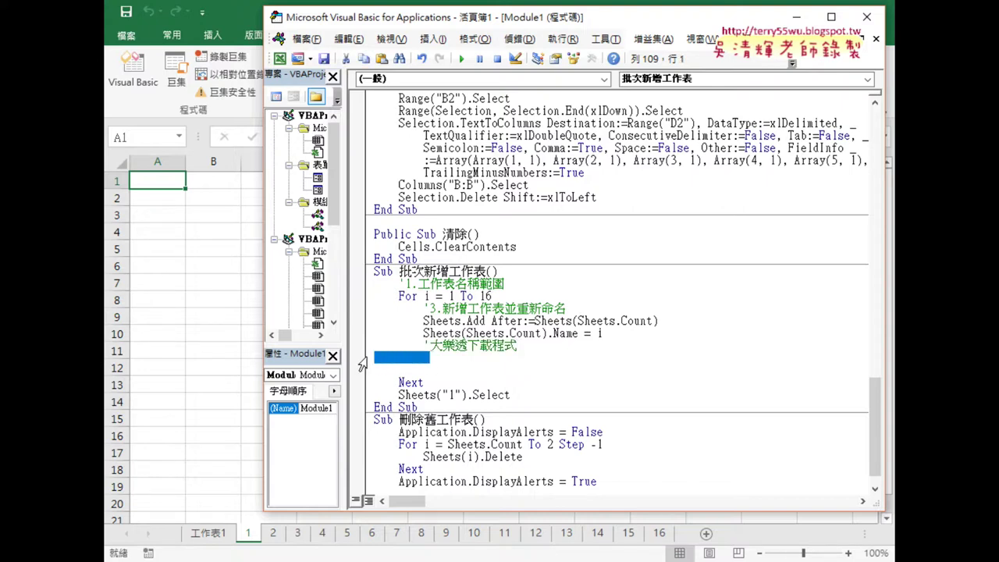
key("Delete")
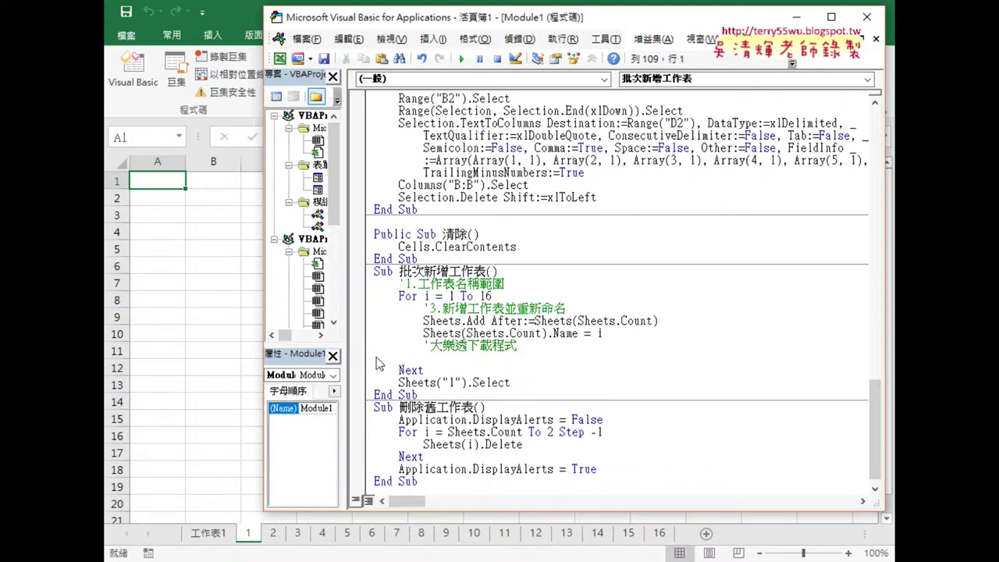
key("ctrl+v")
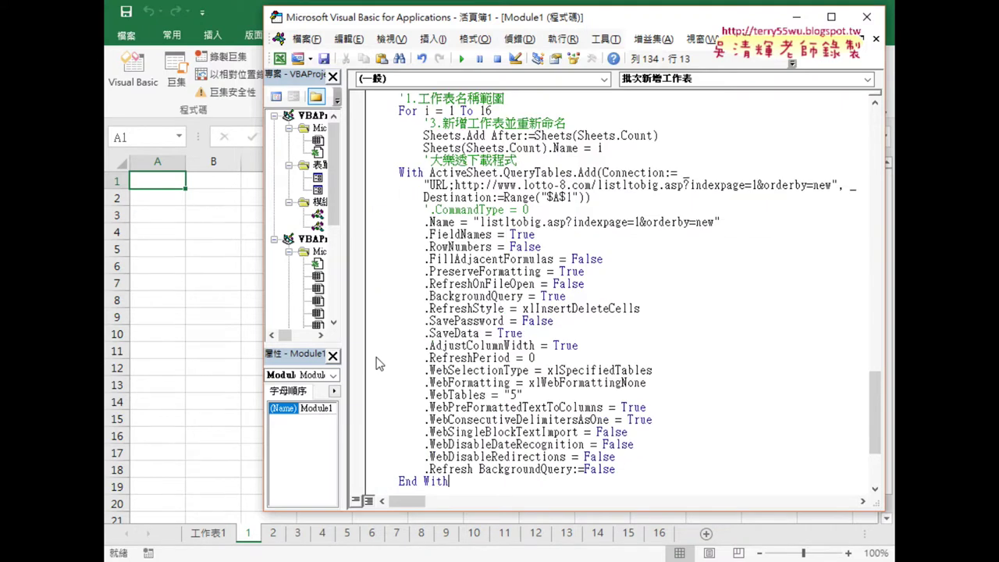
mouse_move(458, 482)
left_mouse_down()
mouse_move(386, 311)
mouse_move(369, 178)
left_mouse_up()
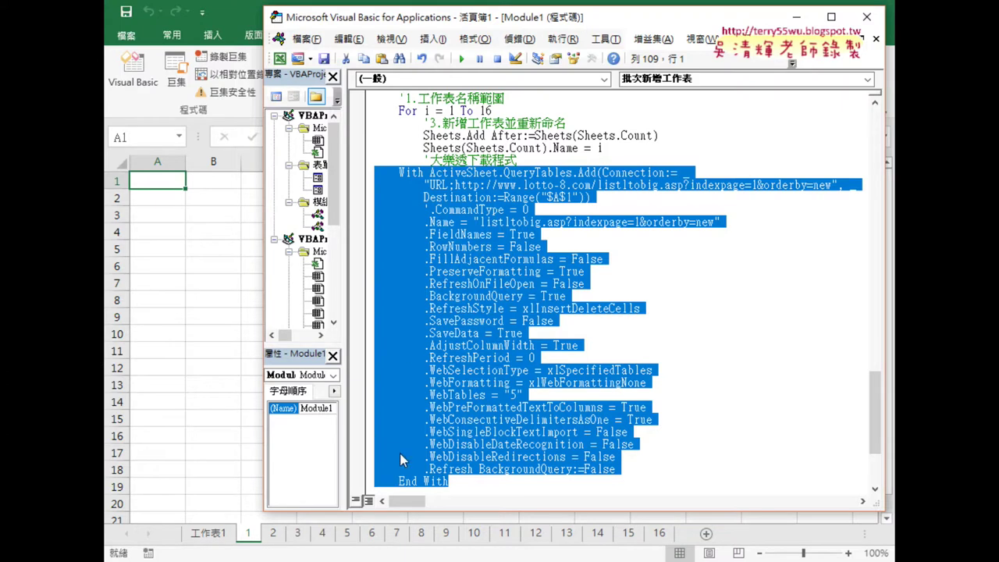
scroll(407, 298, "down", 2)
scroll(407, 297, "down", 1)
scroll(408, 297, "up", 2)
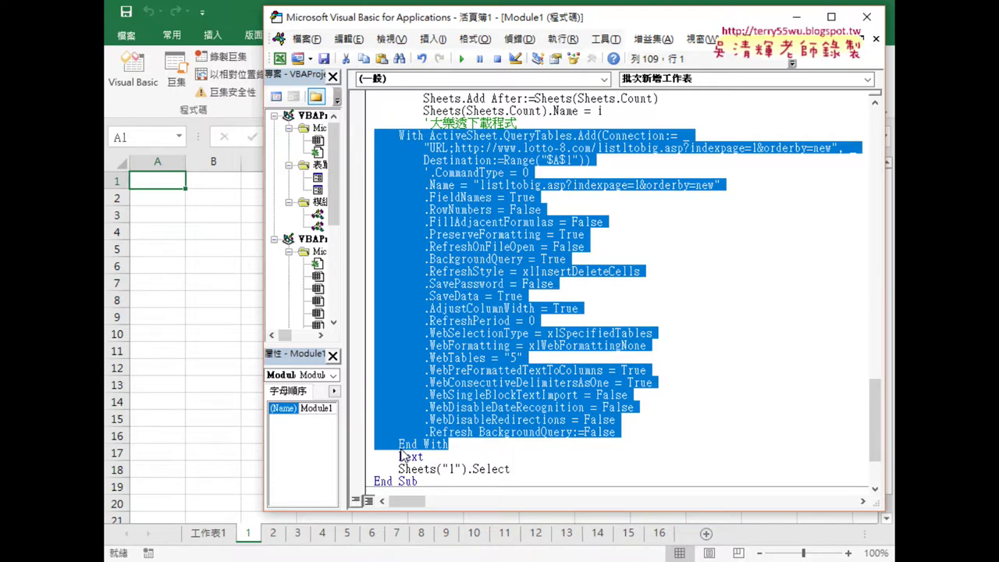
key("Tab")
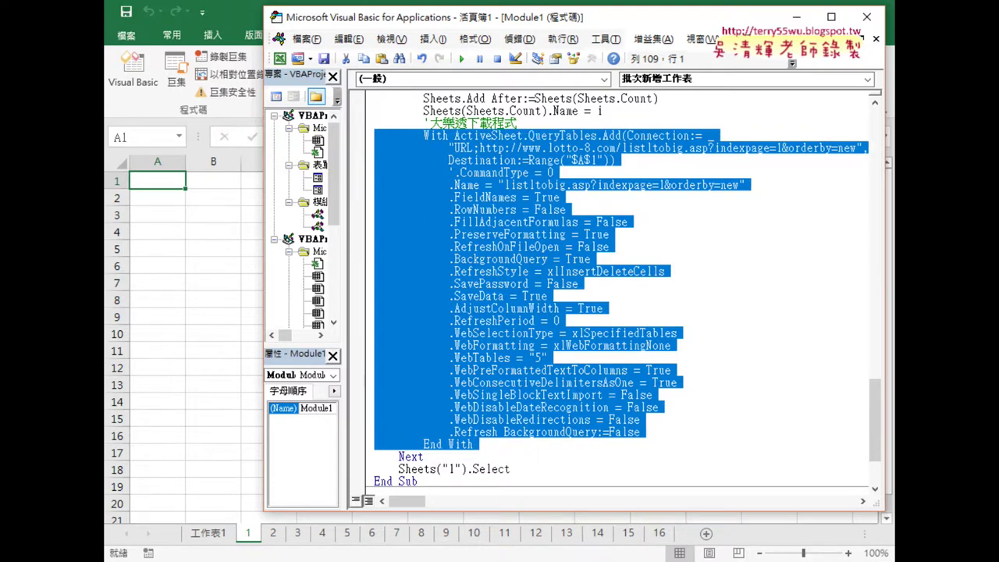
scroll(617, 297, "up", 3)
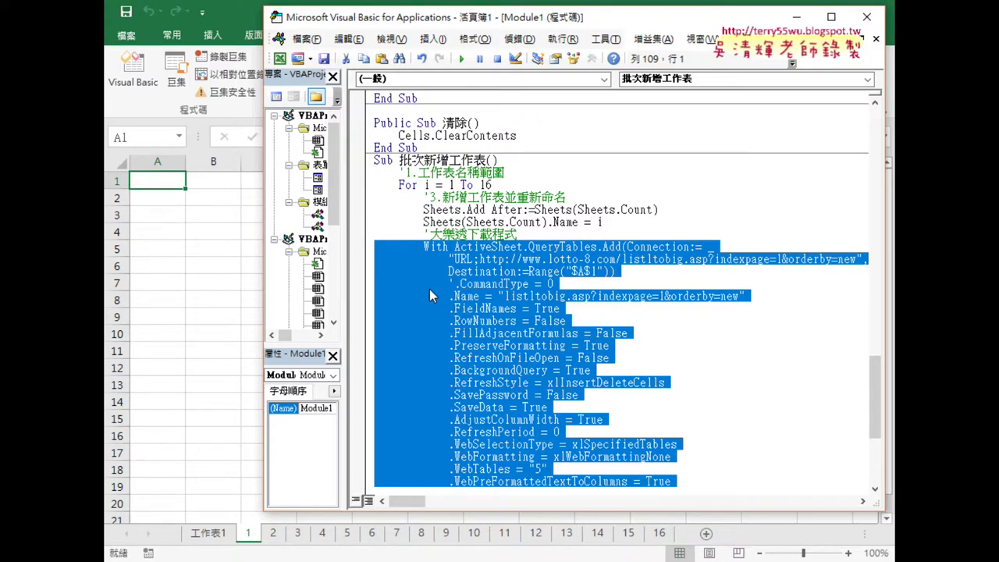
Change the URL's fixed indexpage=1 to " & i & " so the loop counter sets the page
left_click(779, 259)
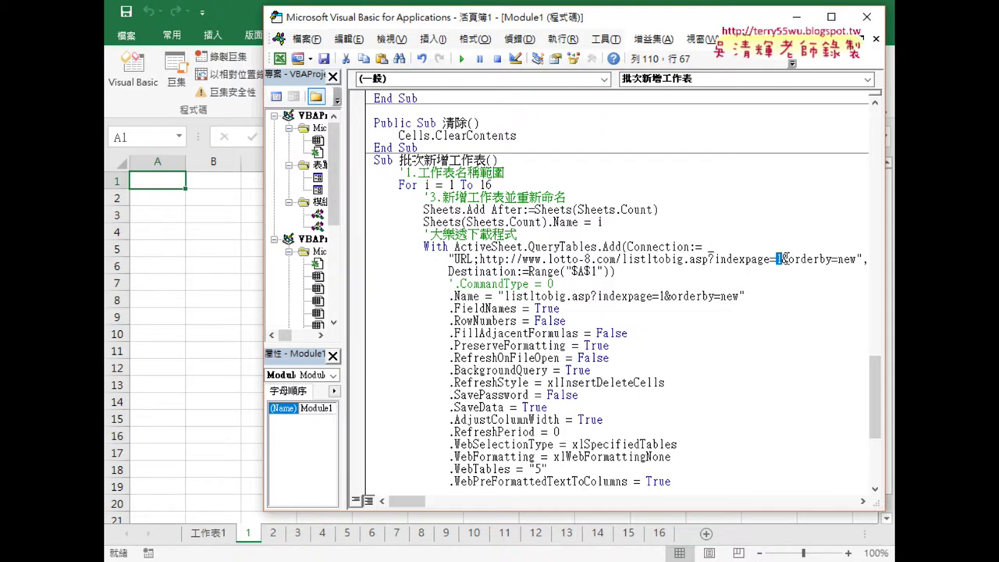
type("\"\"&&")
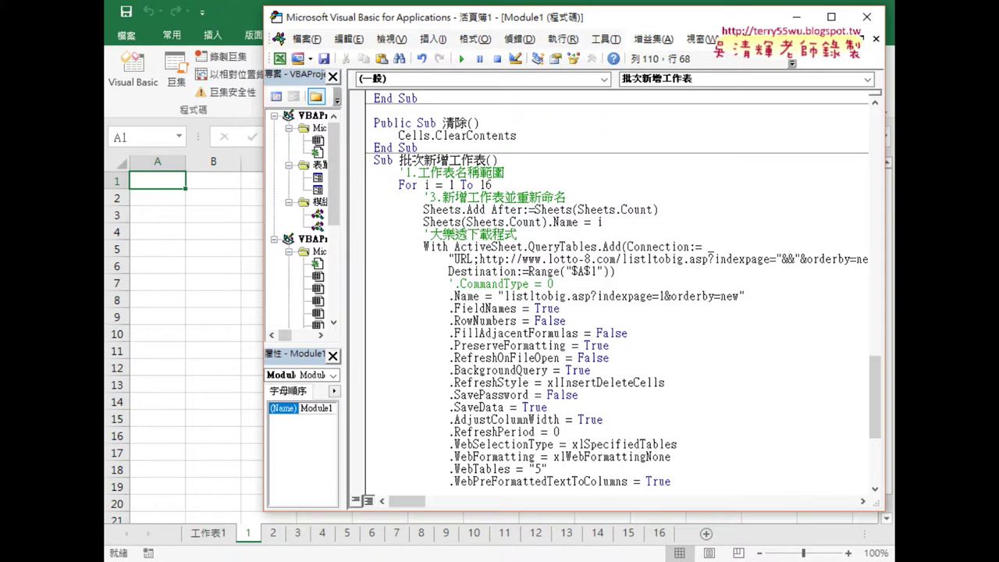
type("i")
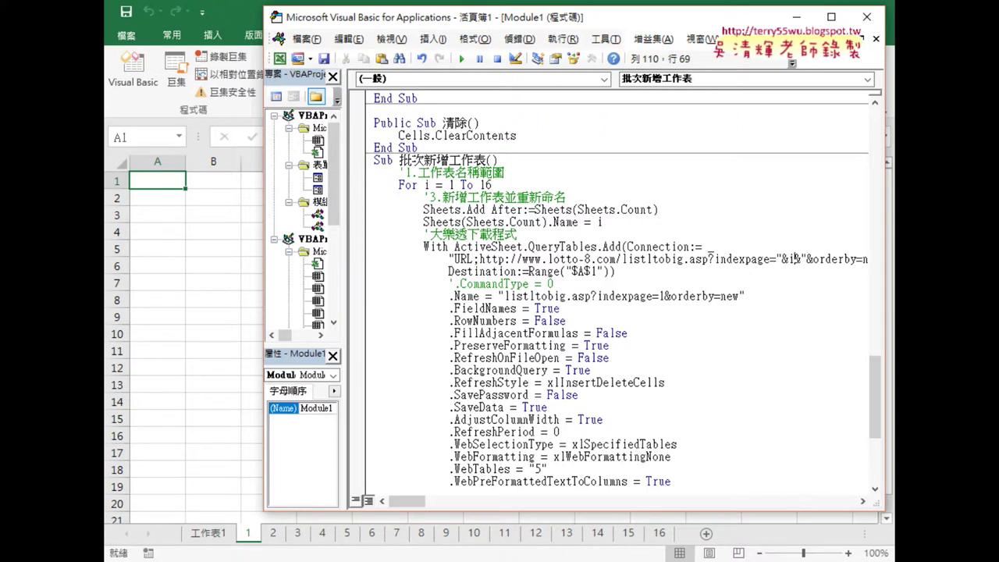
type("&& i &")
key("Delete")
key("Delete")
key("Delete")
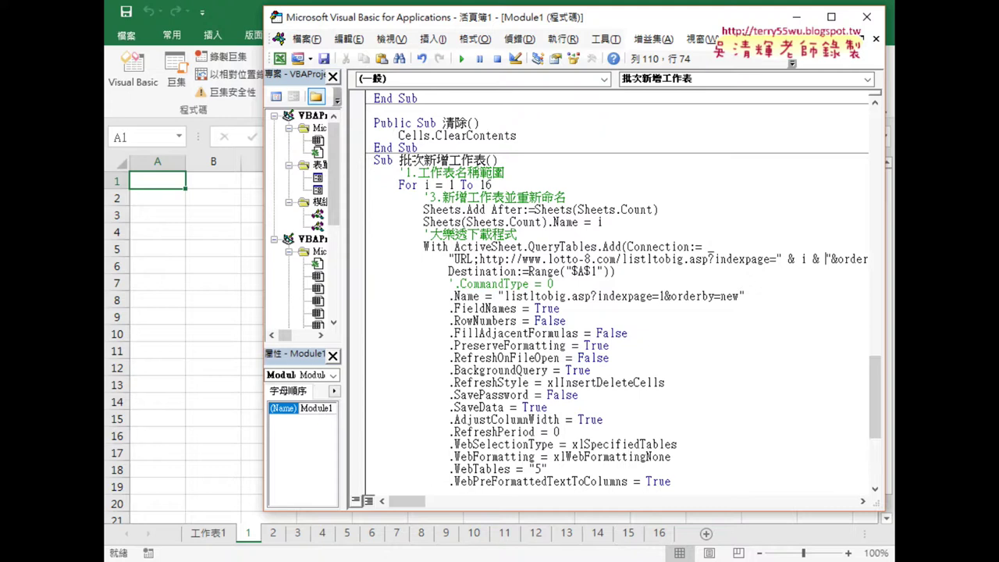
Select the whole With…End With web-query block
scroll(705, 367, "down", 3)
left_click(411, 456)
left_click_drag(475, 445, 363, 137)
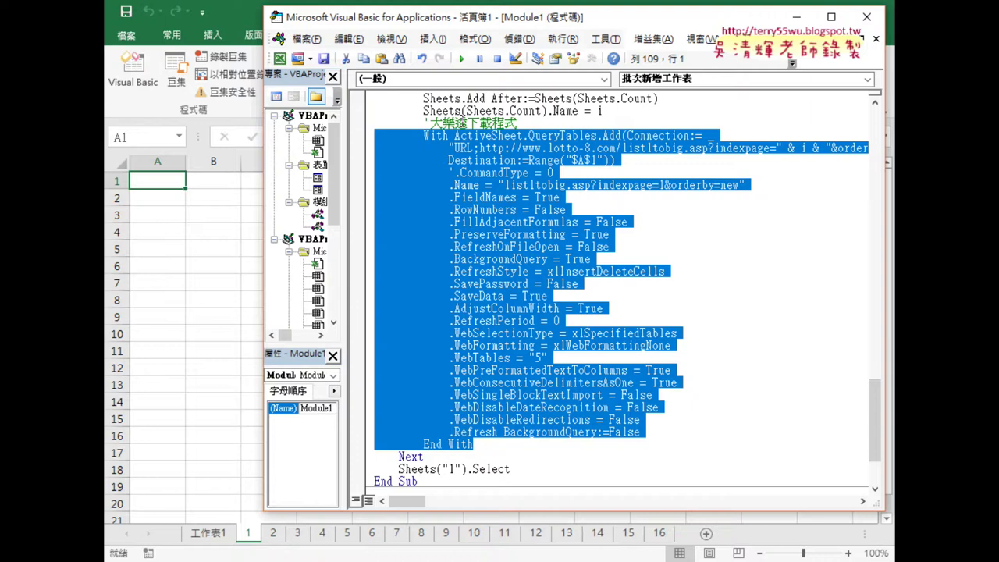
Add a '-------------- divider line directly after End With
left_click(484, 443)
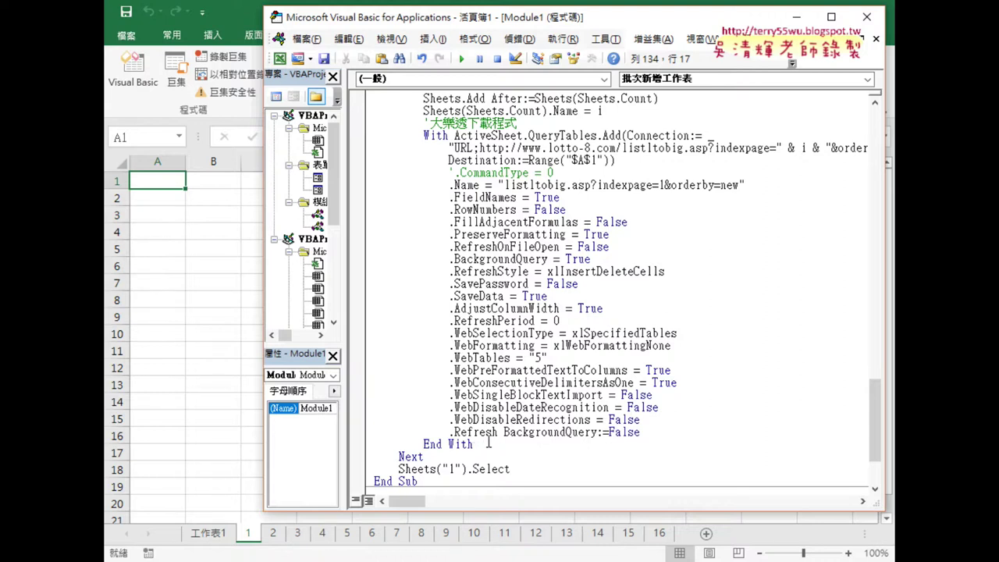
key("Return")
type("'")
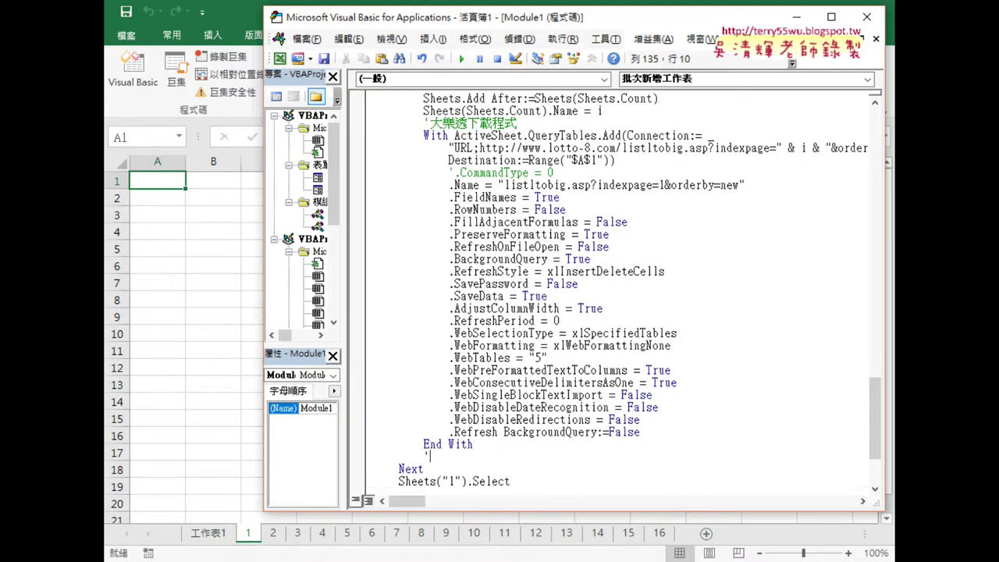
type("--------------")
Review the query block and the i counter in the URL, then move into 刪除舊工作表
left_click(521, 124)
left_click_drag(492, 444, 341, 138)
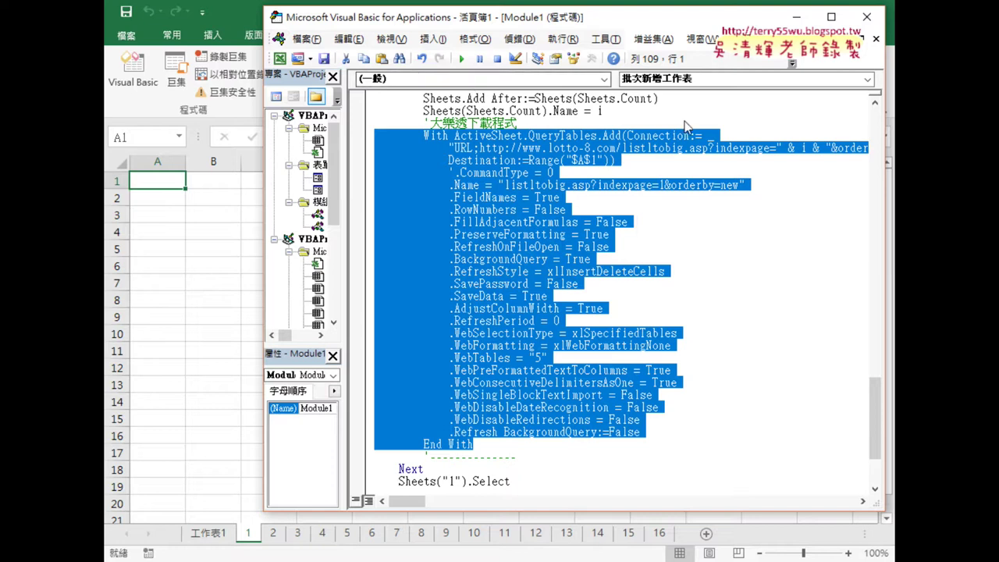
left_click(554, 173)
left_click_drag(832, 147, 779, 148)
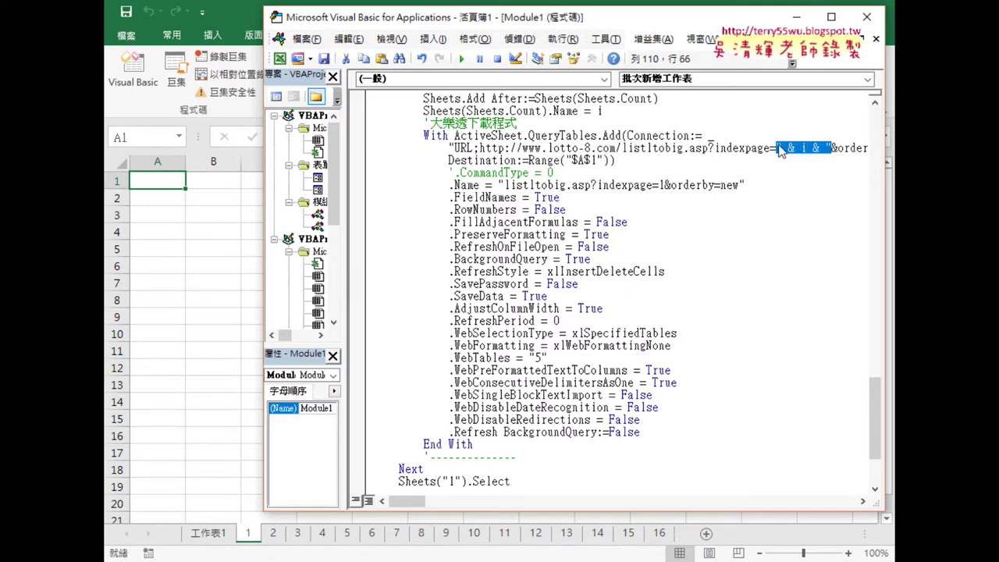
scroll(681, 350, "down", 3)
left_click(463, 431)
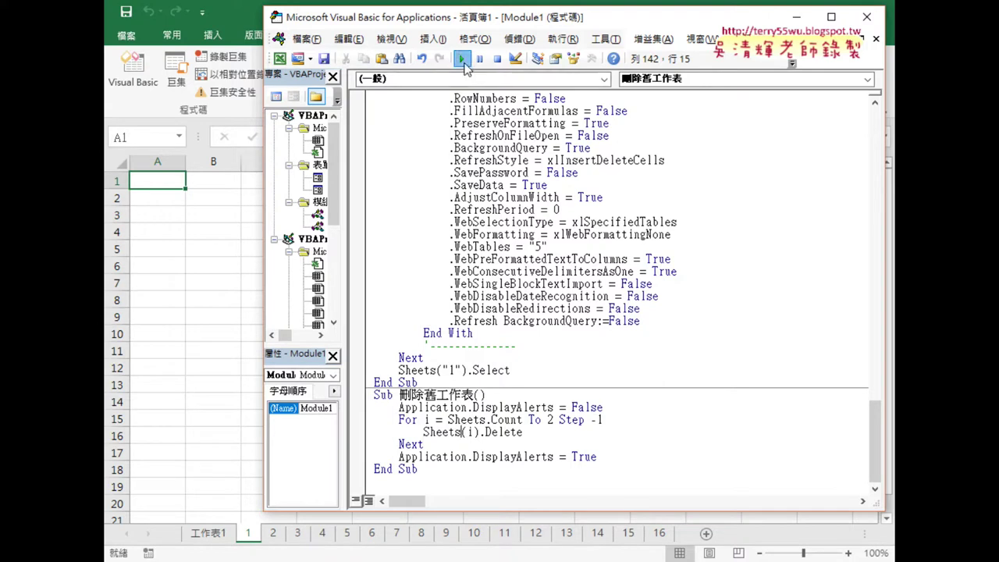
Run 刪除舊工作表 to remove the old numbered sheets
left_click(463, 61)
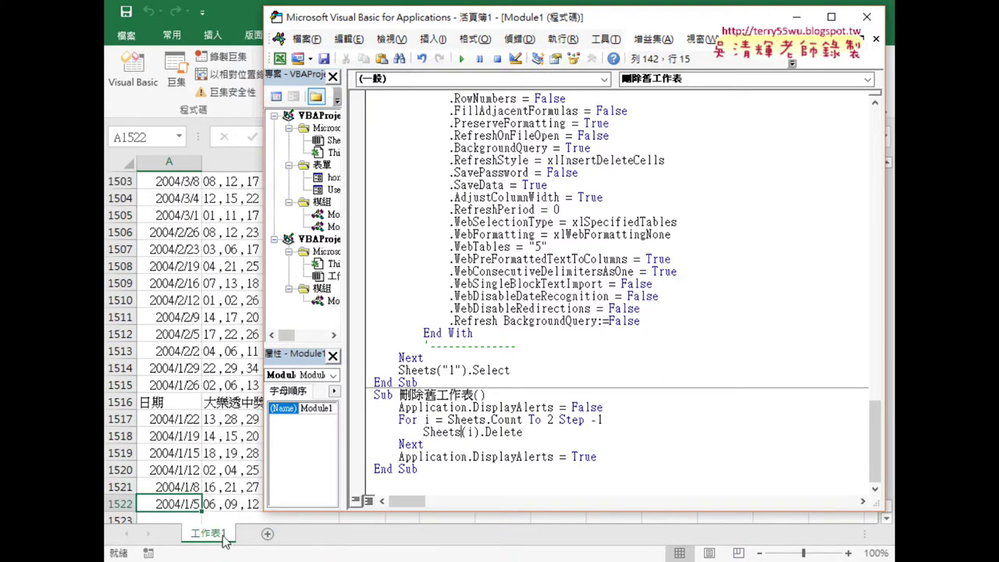
scroll(514, 369, "up", 4)
scroll(515, 368, "up", 2)
Step through two loops of 批次新增工作表 with F8, then run it to completion
left_click(473, 309)
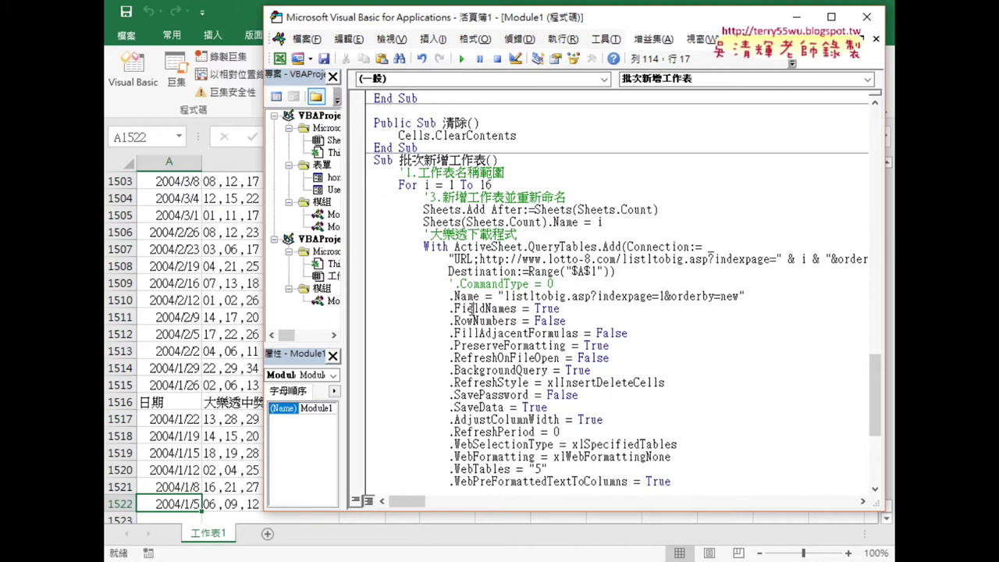
key("F8")
key("F8")
key("F8")
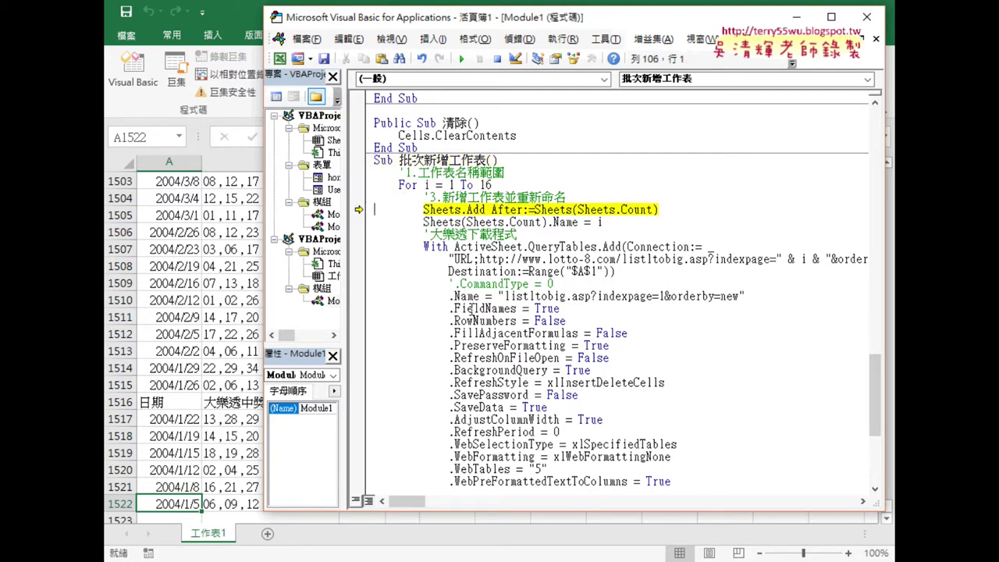
key("F8")
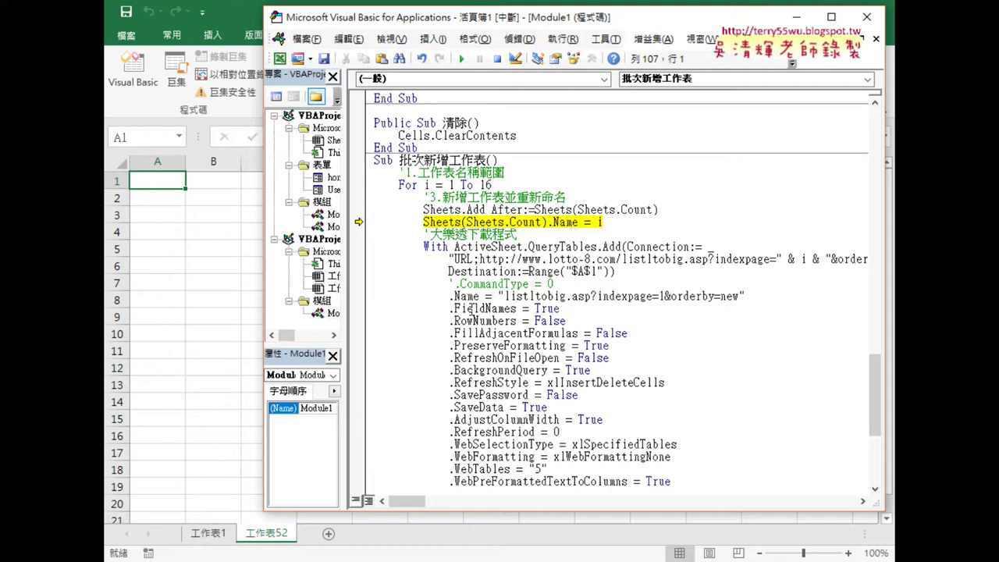
key("F8")
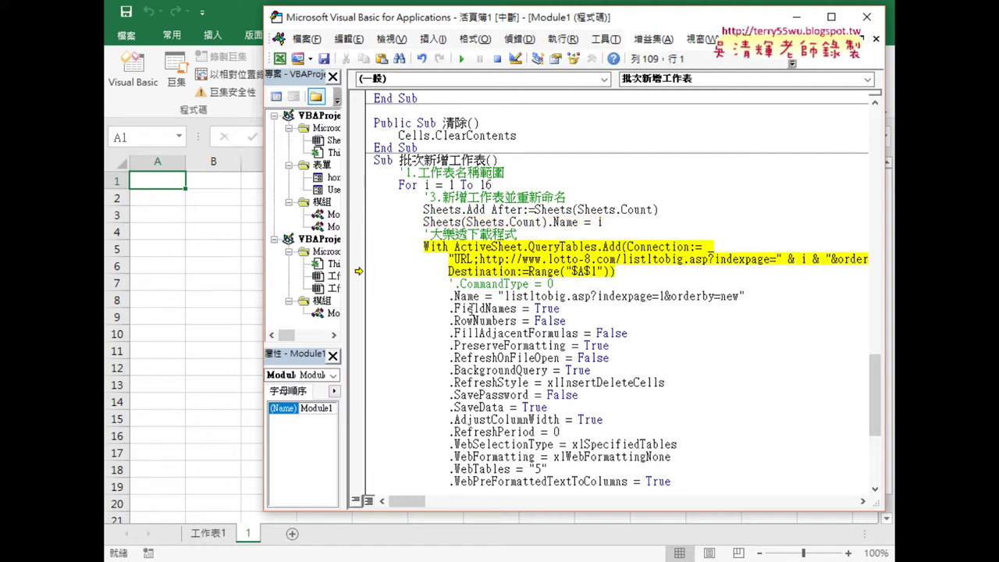
key("F8")
key("F8")
key("F8")
key("F8")
key("F8")
key("F8")
key("F8")
key("F8")
key("F8")
key("F8")
key("F8")
key("F8")
key("F8")
key("F8")
key("F8")
key("F8")
key("F8")
key("F8")
key("F8")
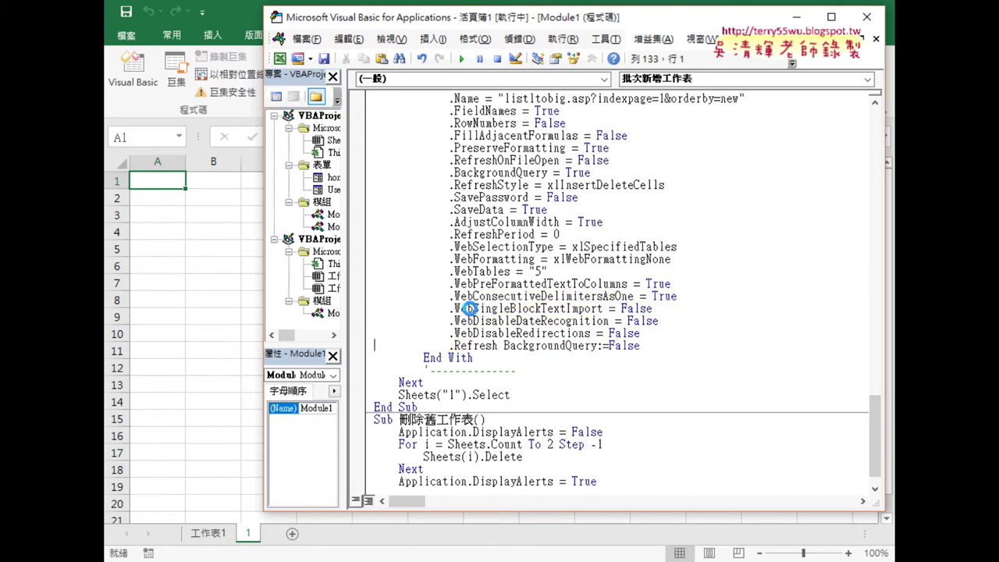
key("F8")
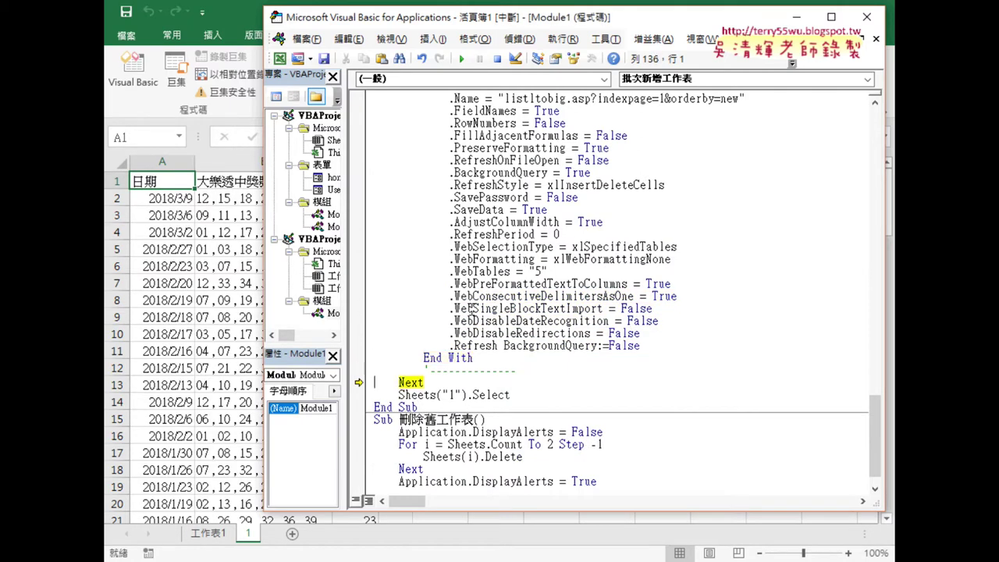
key("F8")
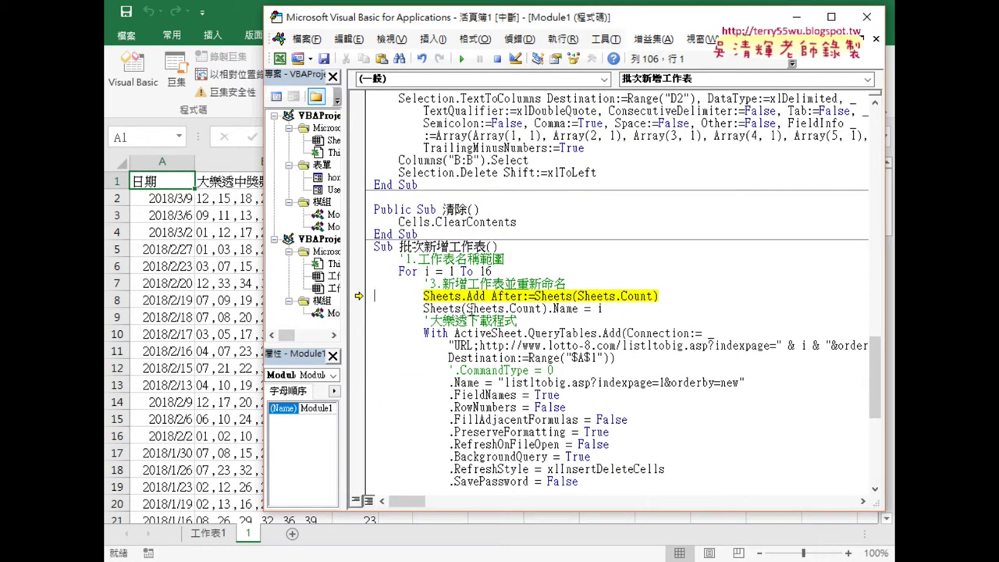
key("F8")
key("F8")
key("F8")
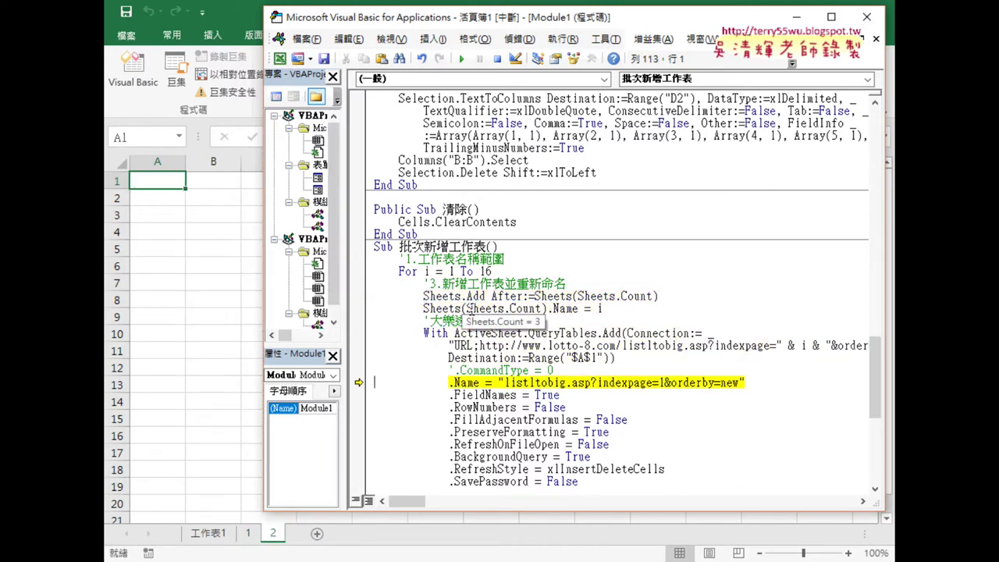
left_click(460, 59)
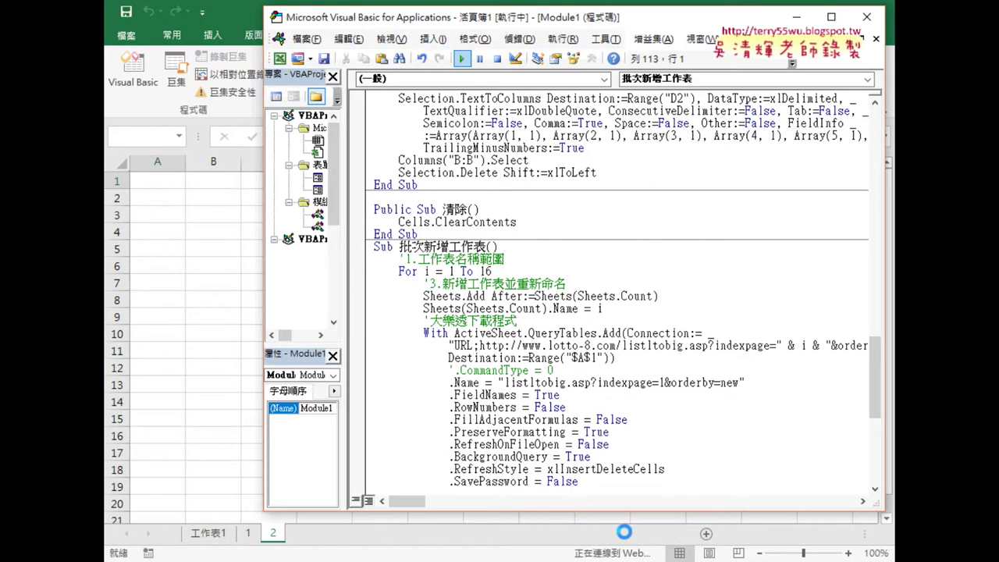
Look through sheets 2 to 9 to compare their imported draw periods
left_click(280, 535)
left_click(299, 536)
left_click(320, 536)
left_click(352, 537)
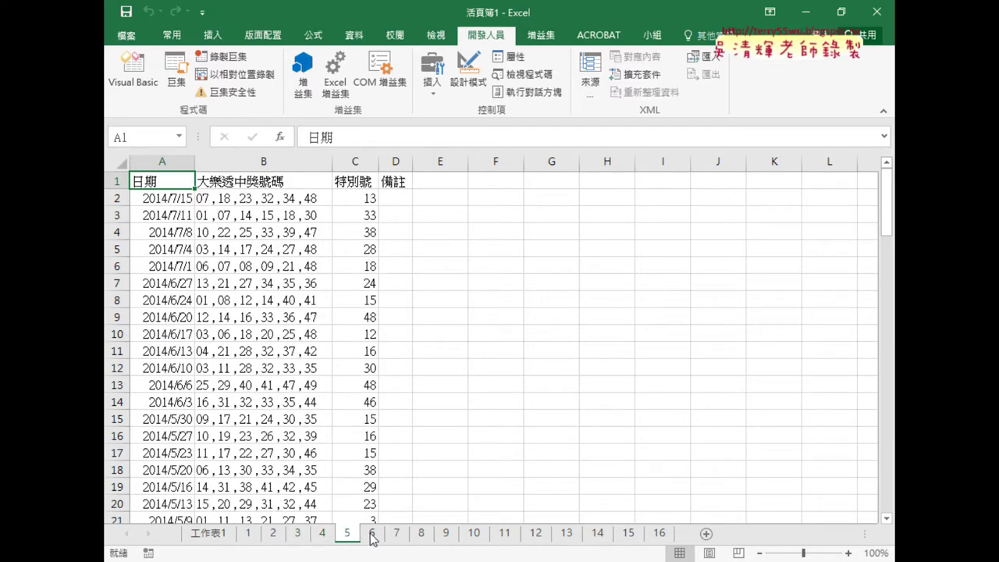
left_click(372, 537)
left_click(395, 537)
left_click(421, 537)
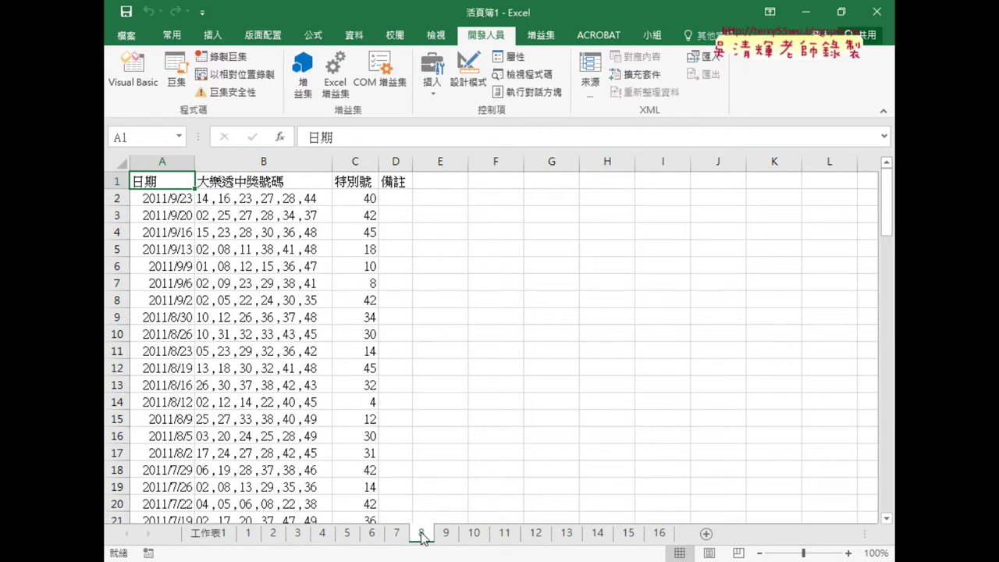
left_click(446, 536)
Return to sheet 1 and select the winning-number columns B and F
left_click(248, 536)
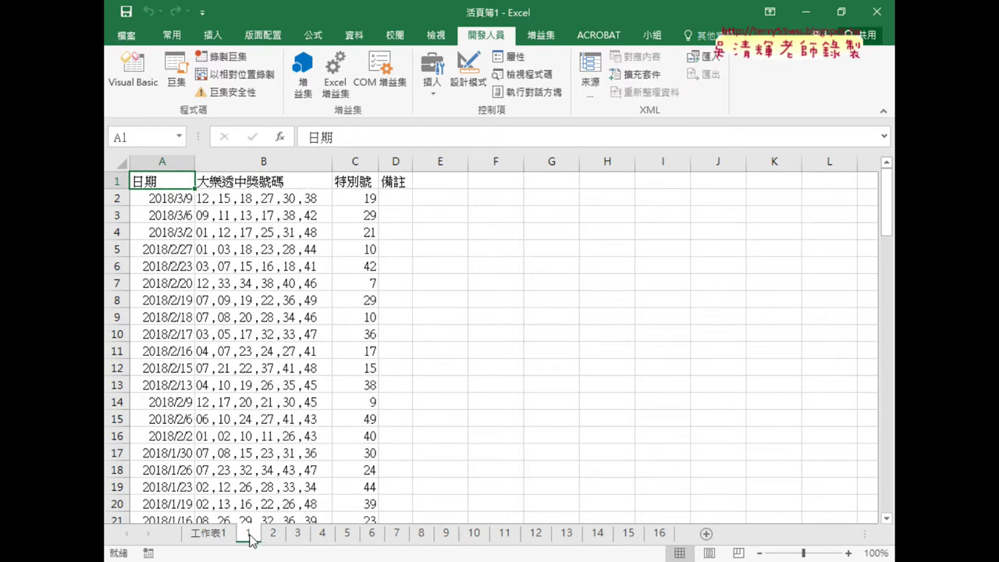
left_click(242, 162)
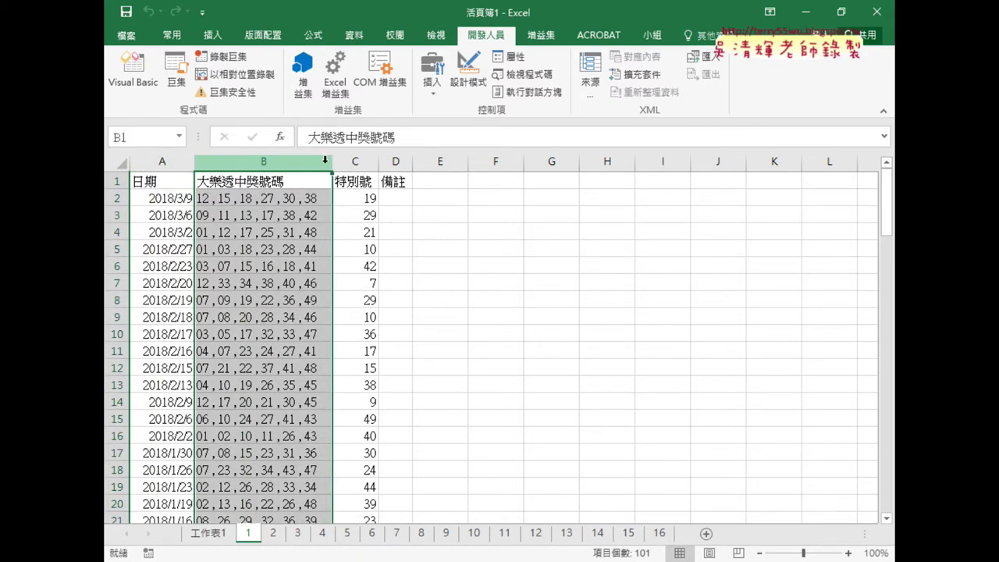
left_click(473, 163, "ctrl")
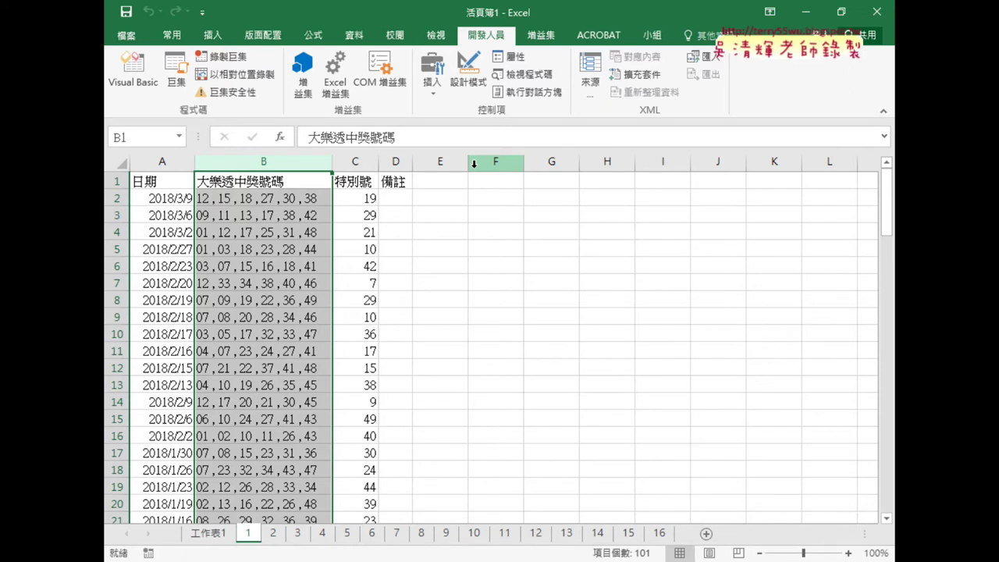